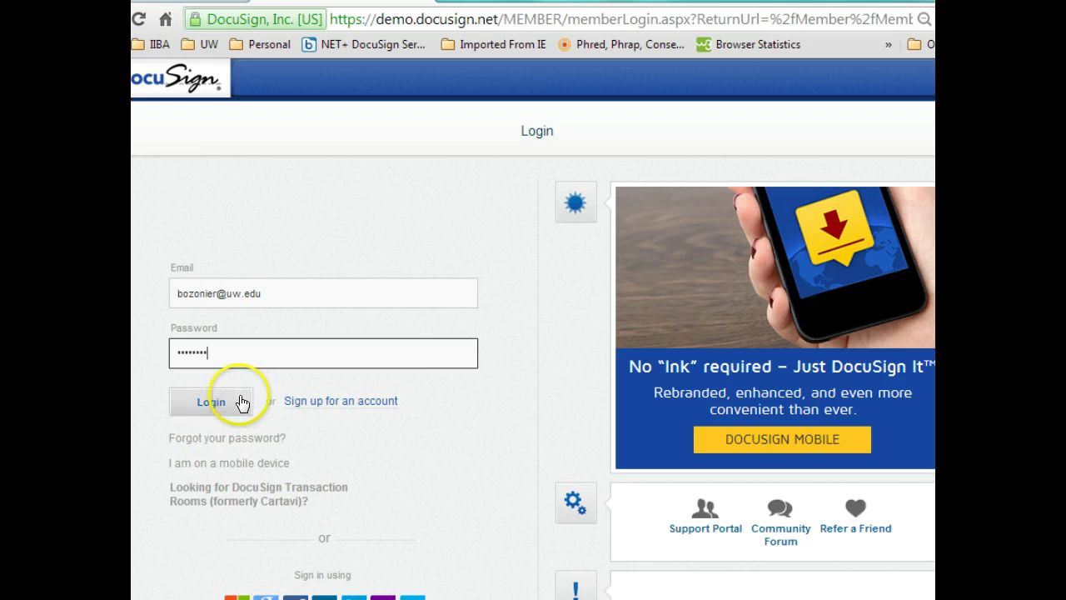
Log in to the DocuSign demo account and open the account preferences.
click(237, 403)
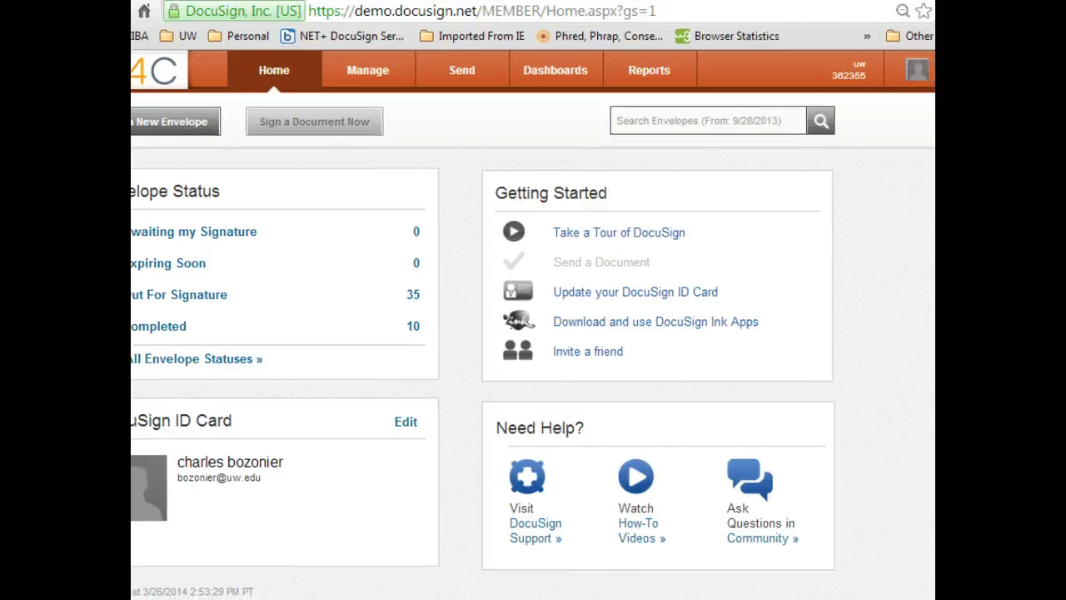
click(906, 79)
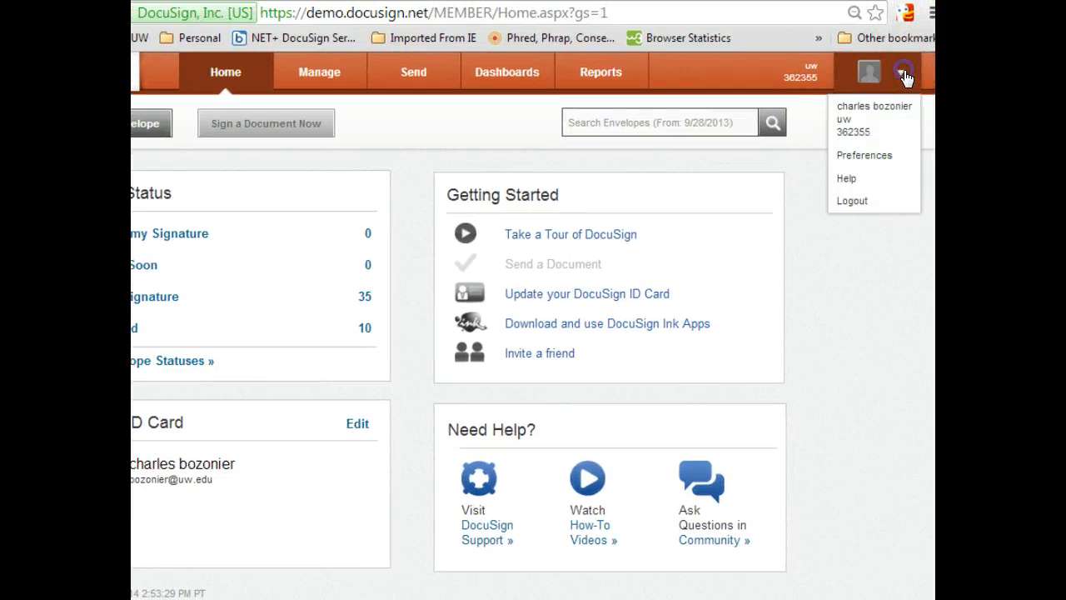
click(873, 157)
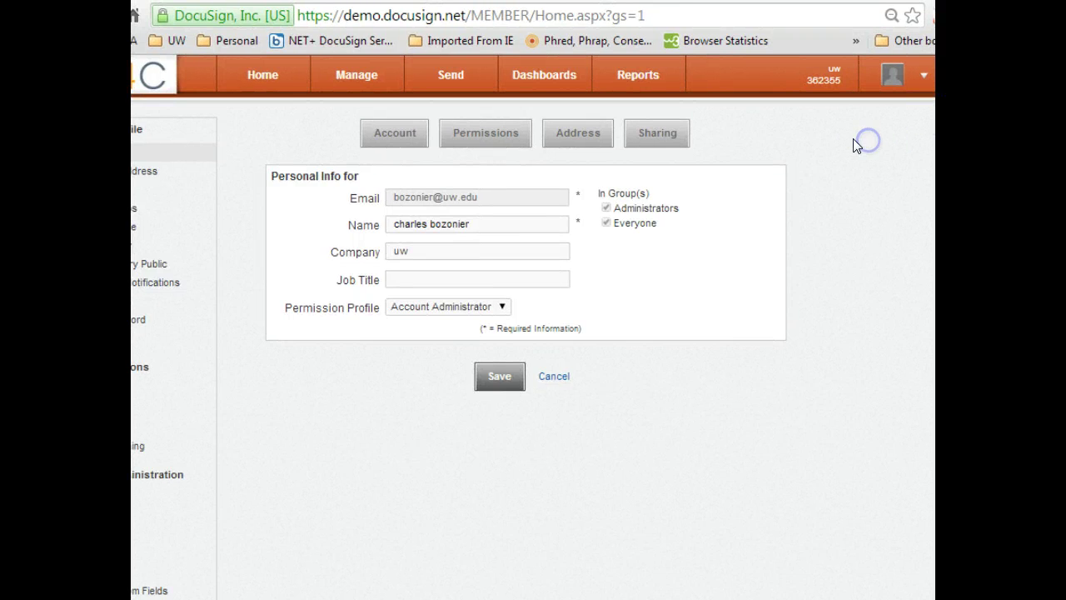
Open the envelope management area and look through the Sent, Draft, Deleted and Inbox folders.
click(354, 85)
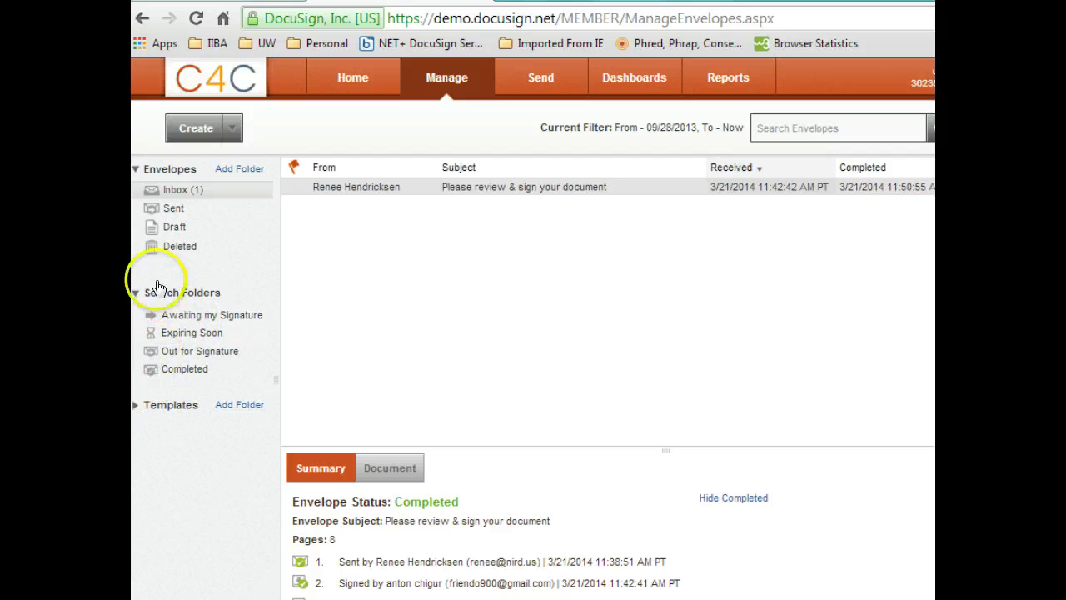
click(174, 207)
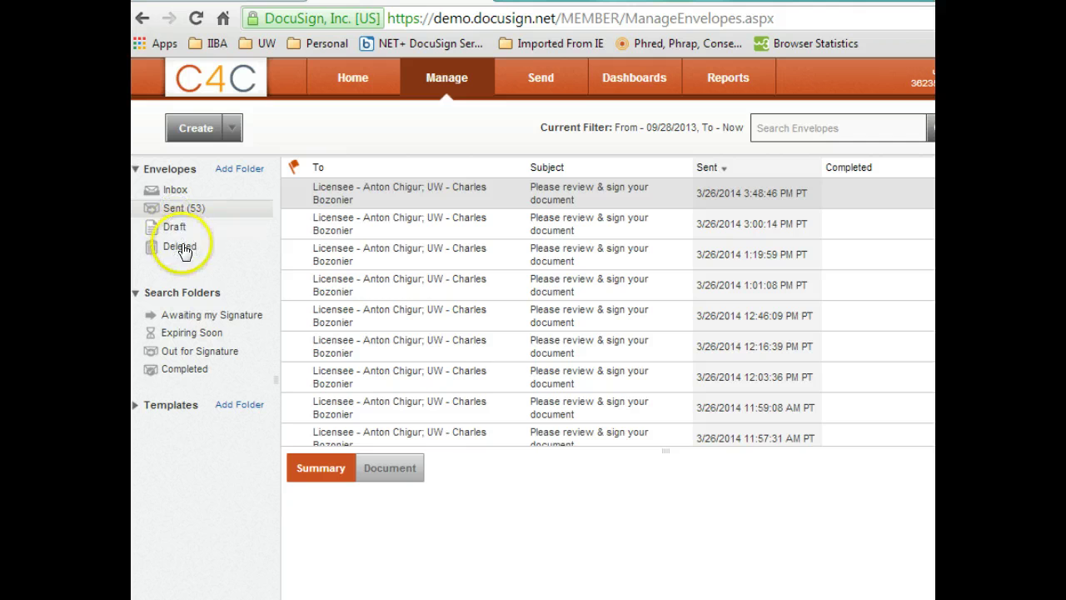
click(174, 230)
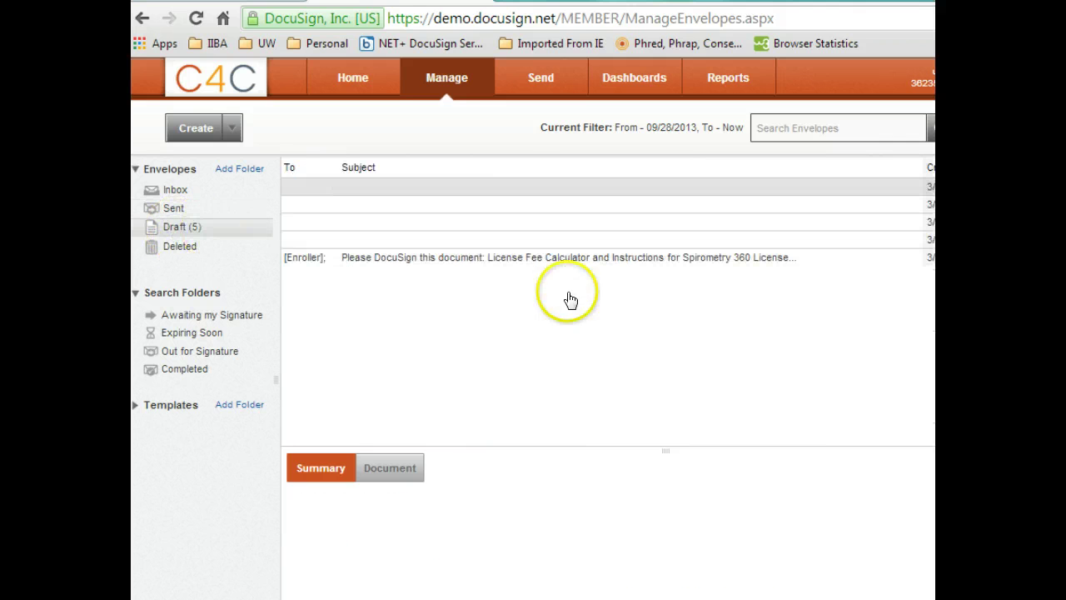
click(181, 247)
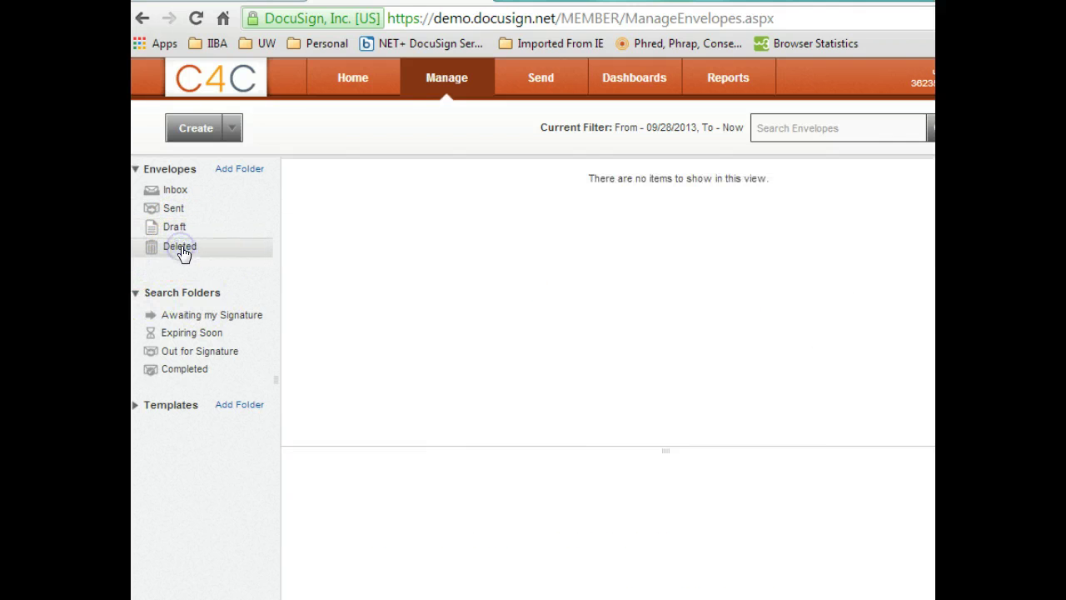
click(173, 191)
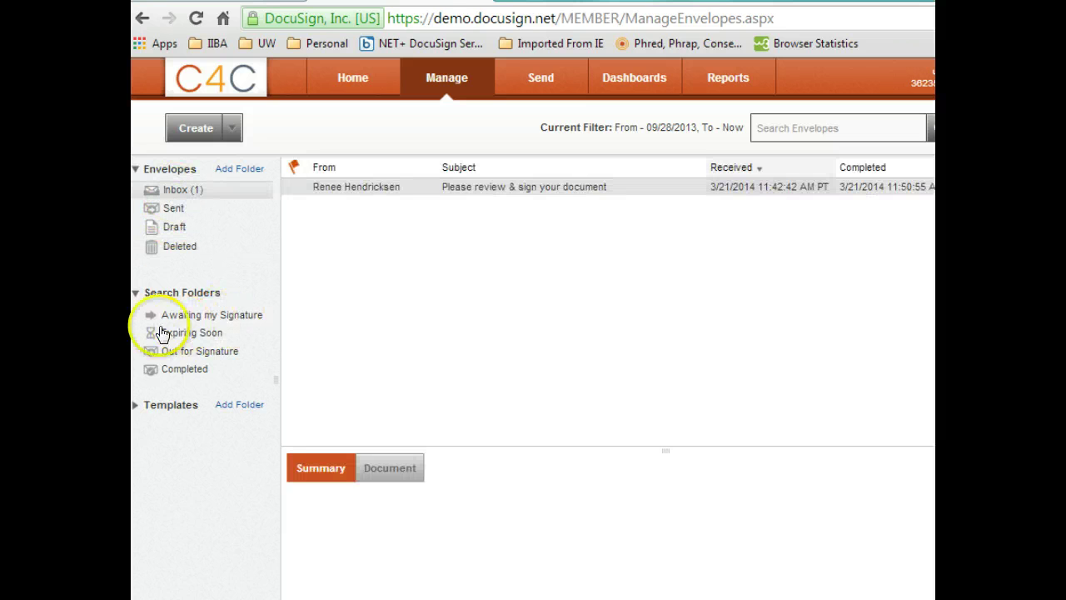
Expand the Templates section and compare the contents of My Templates with Shared Templates.
click(134, 406)
drag(265, 429, 263, 480)
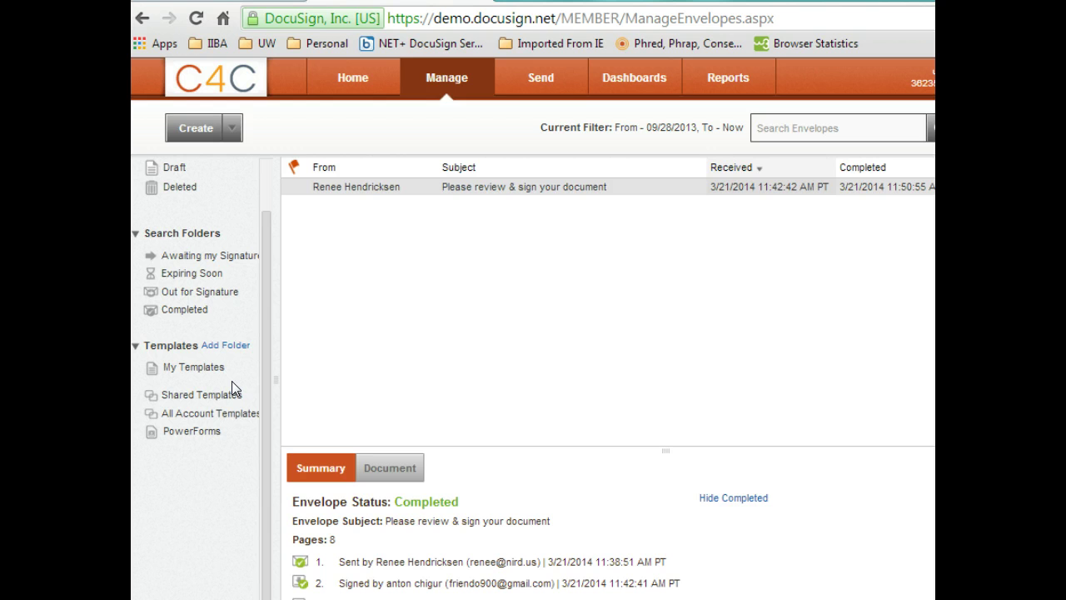
click(212, 369)
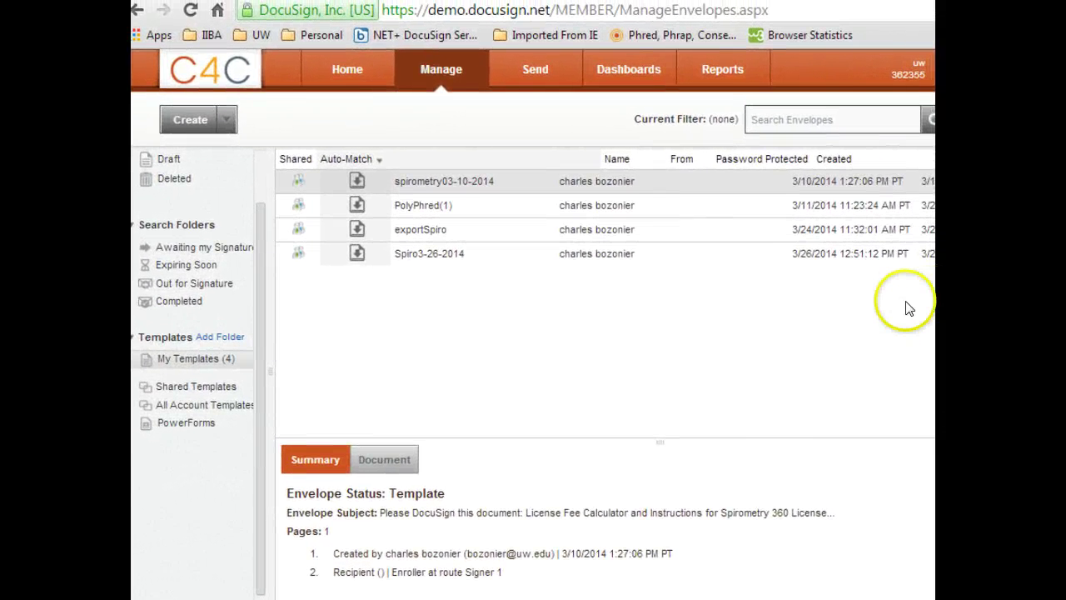
click(201, 390)
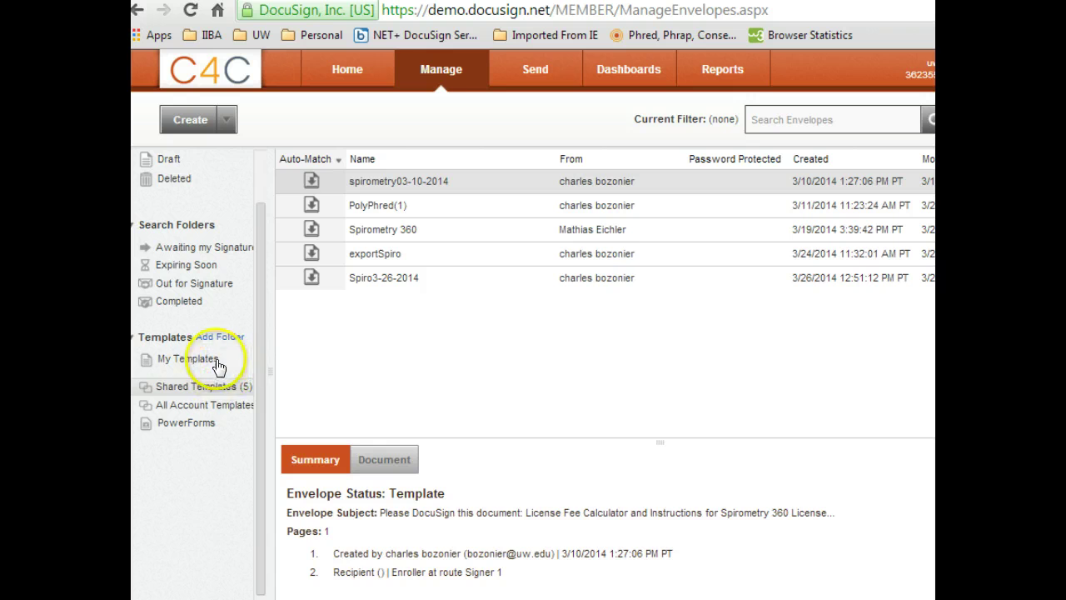
click(191, 360)
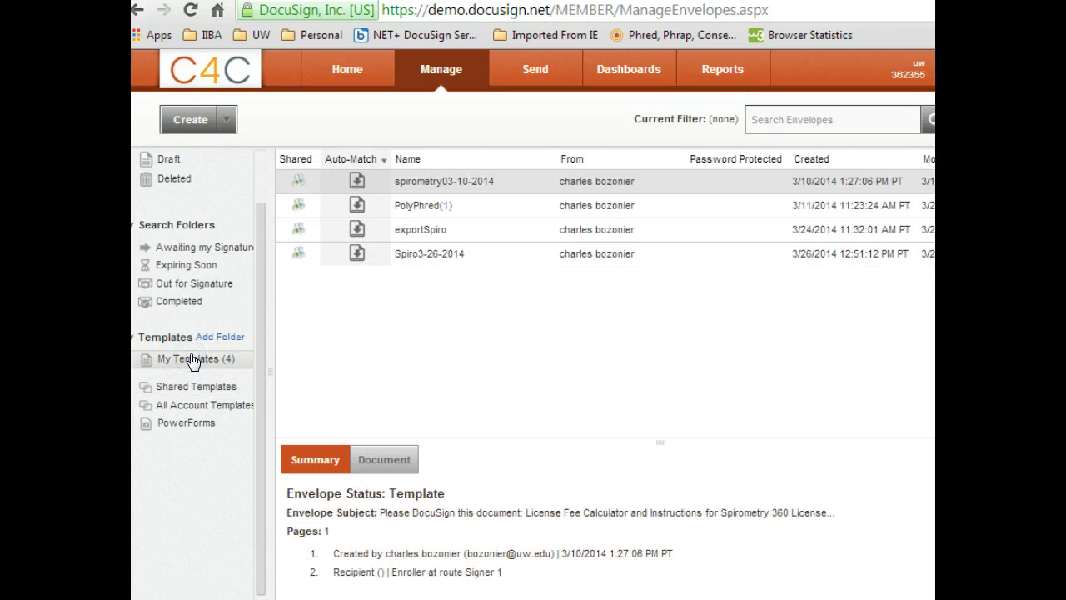
click(192, 388)
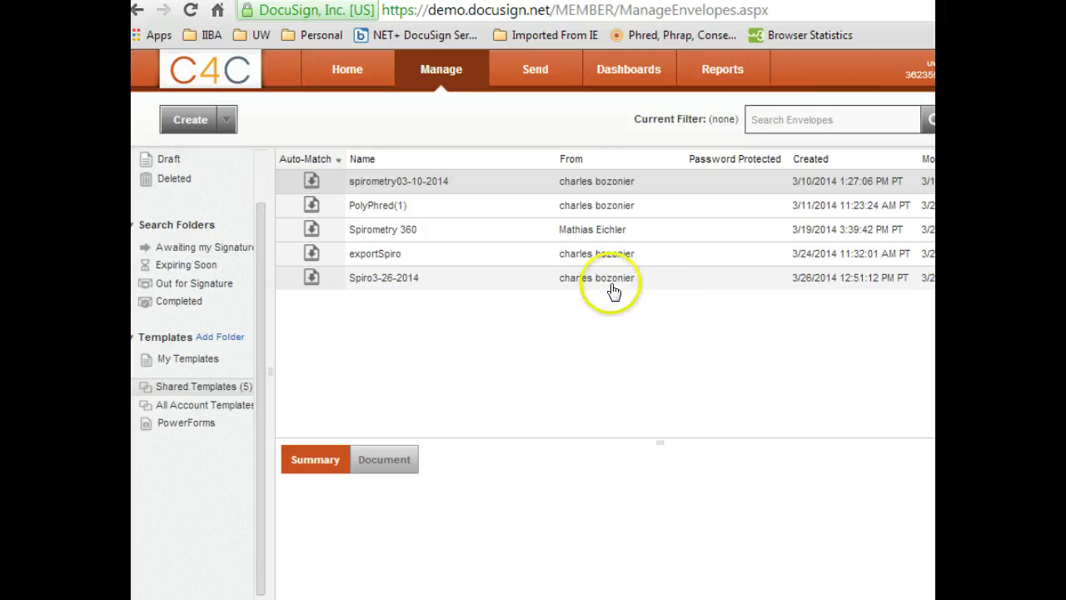
click(206, 359)
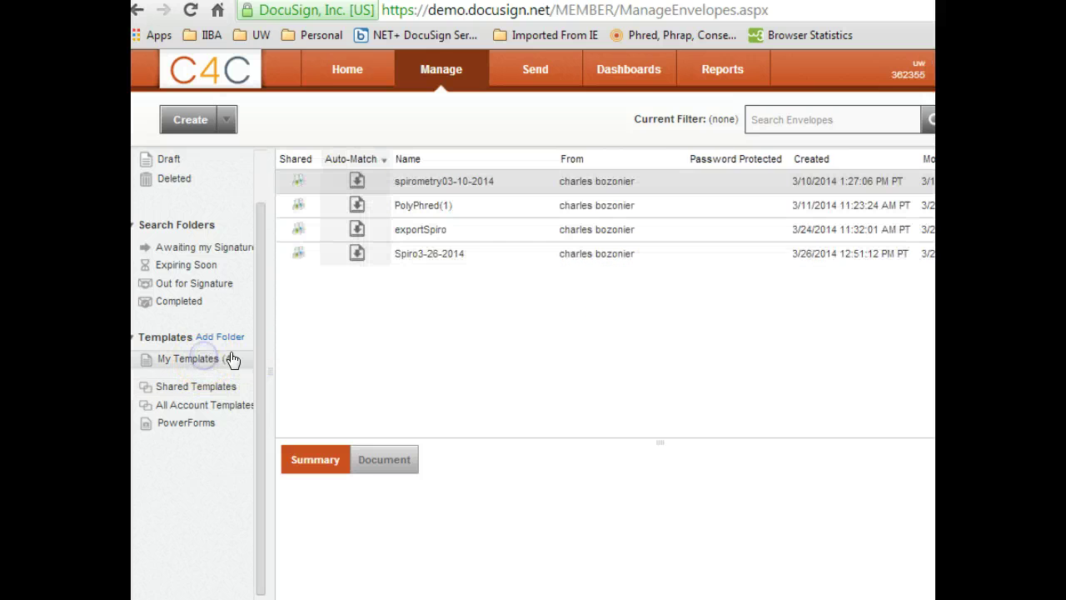
click(212, 388)
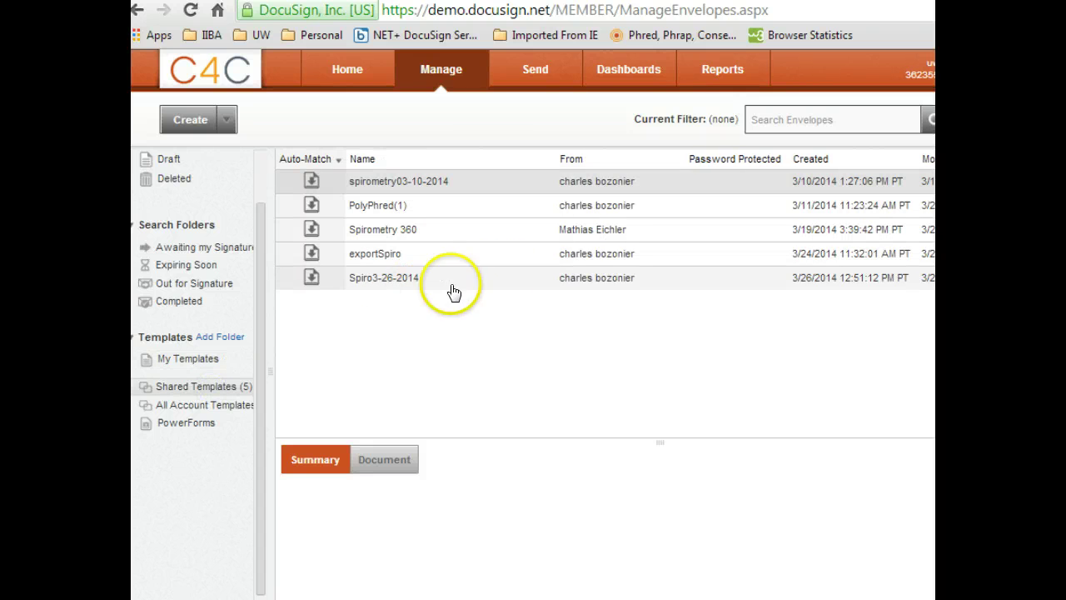
Open the shared template Spiro3-26-2014 for editing and review the selection and fee fields in its license fee table.
click(389, 282)
click(403, 283)
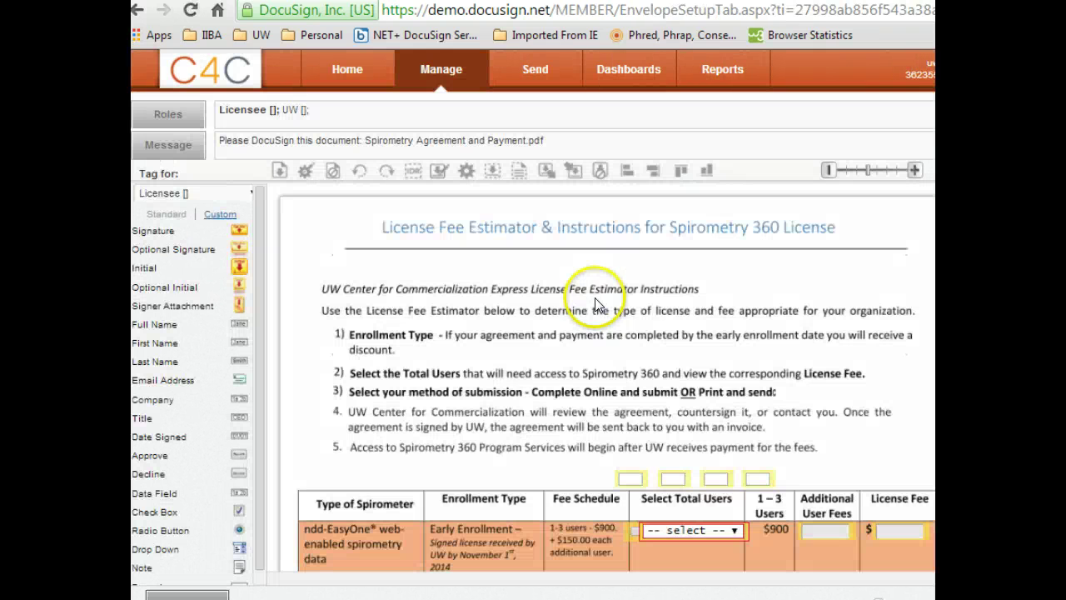
click(687, 323)
scroll(688, 323, down, 3)
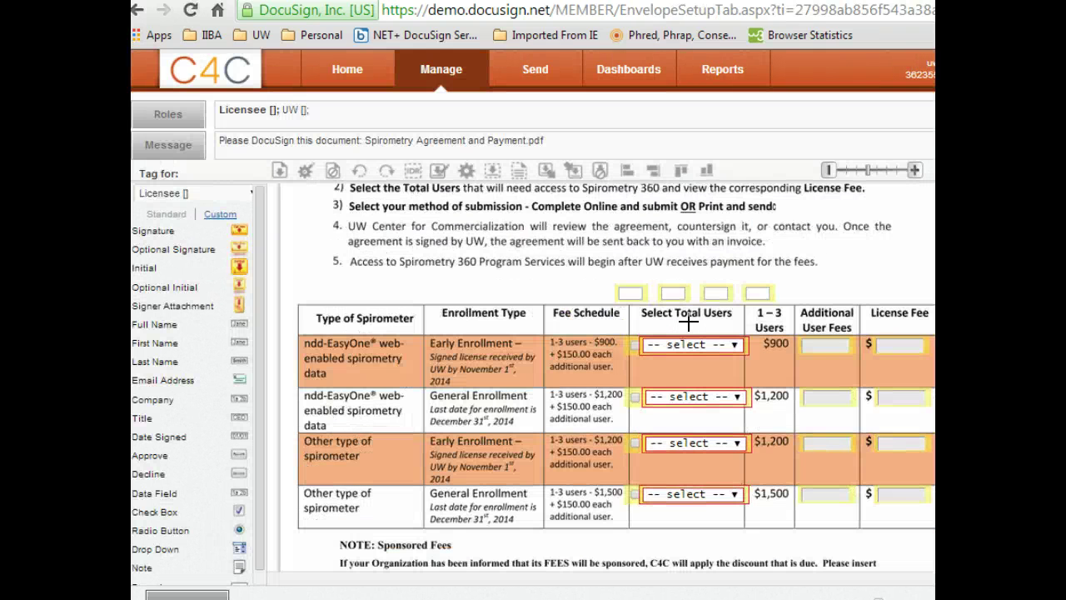
scroll(688, 323, up, 1)
click(693, 323)
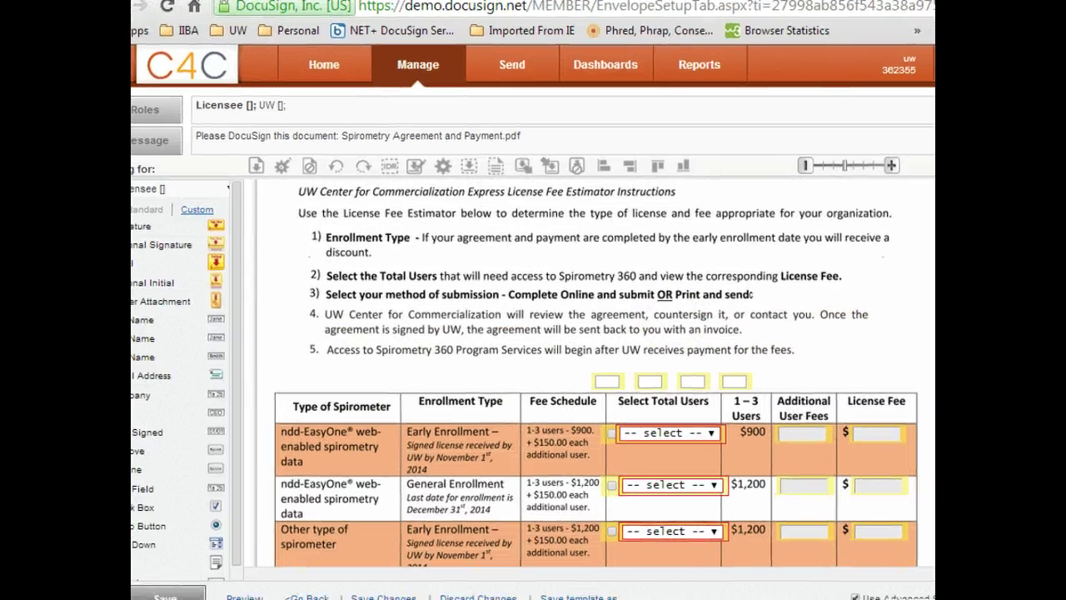
click(736, 438)
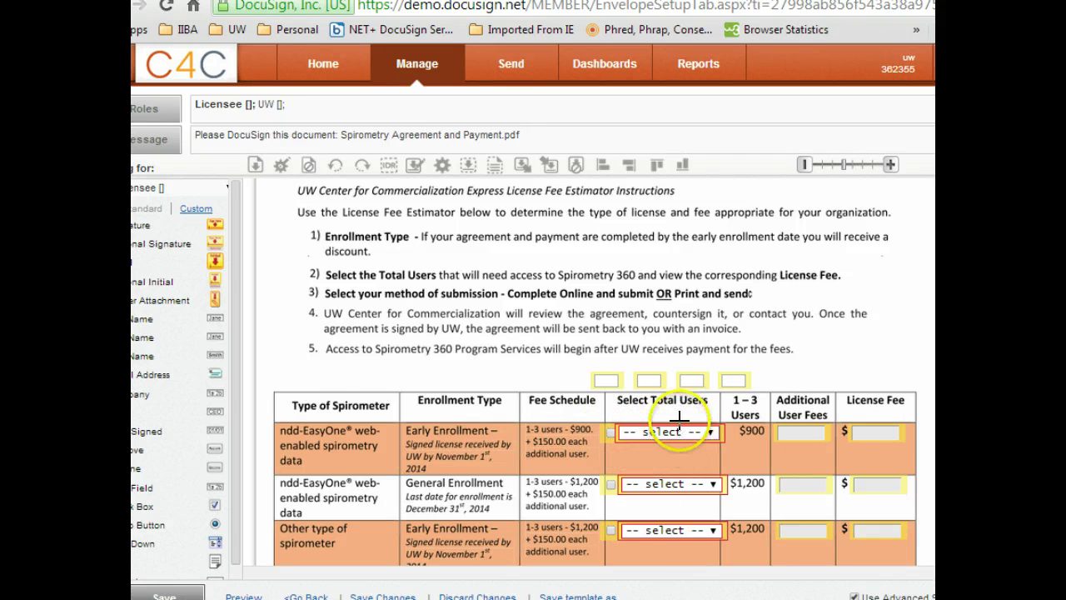
scroll(680, 419, down, 2)
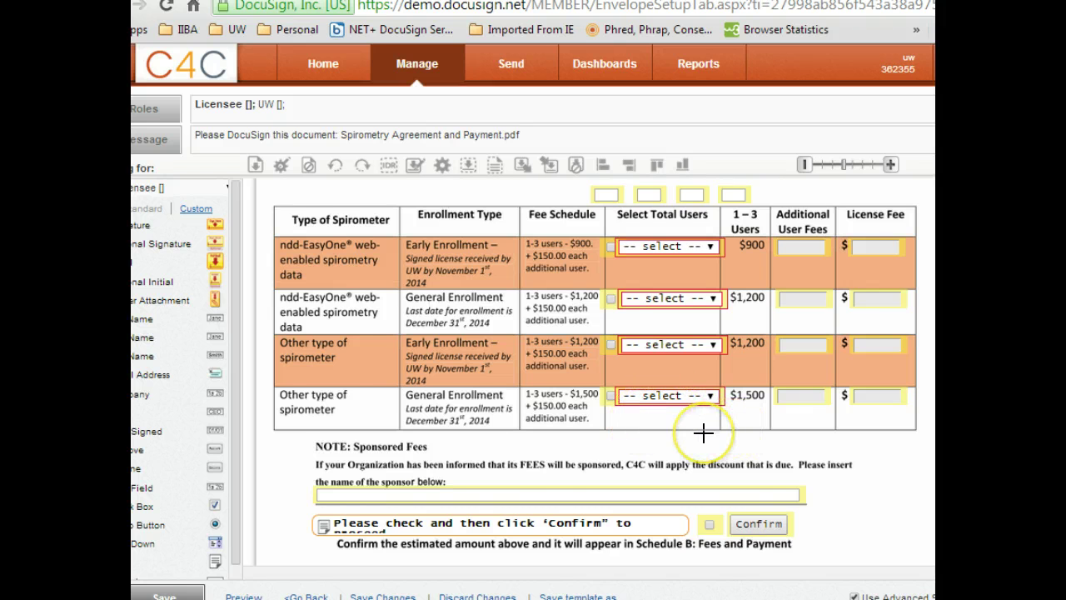
scroll(704, 433, up, 1)
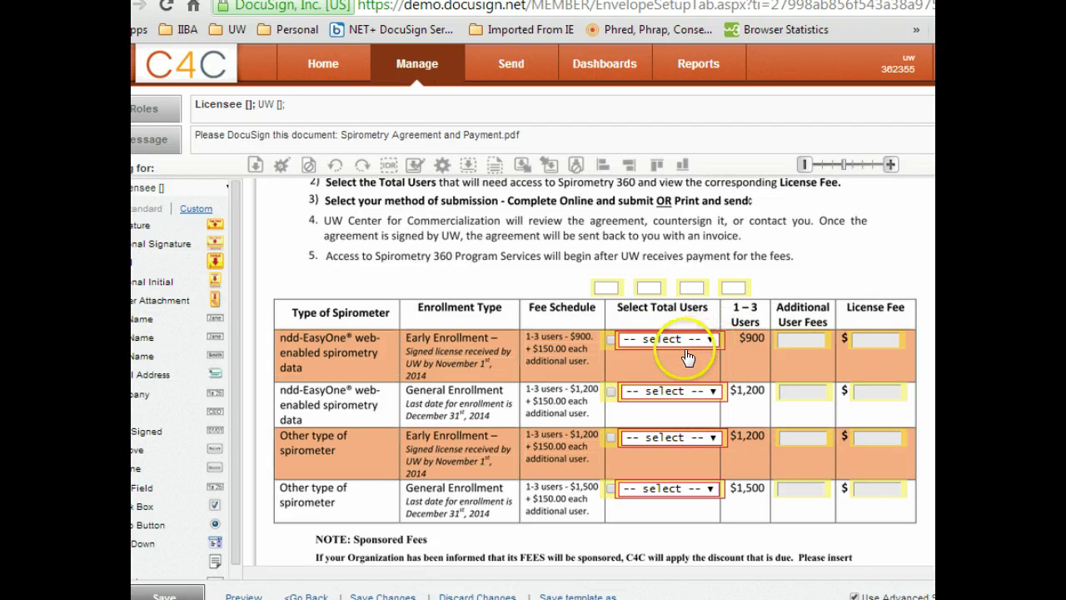
scroll(454, 396, down, 1)
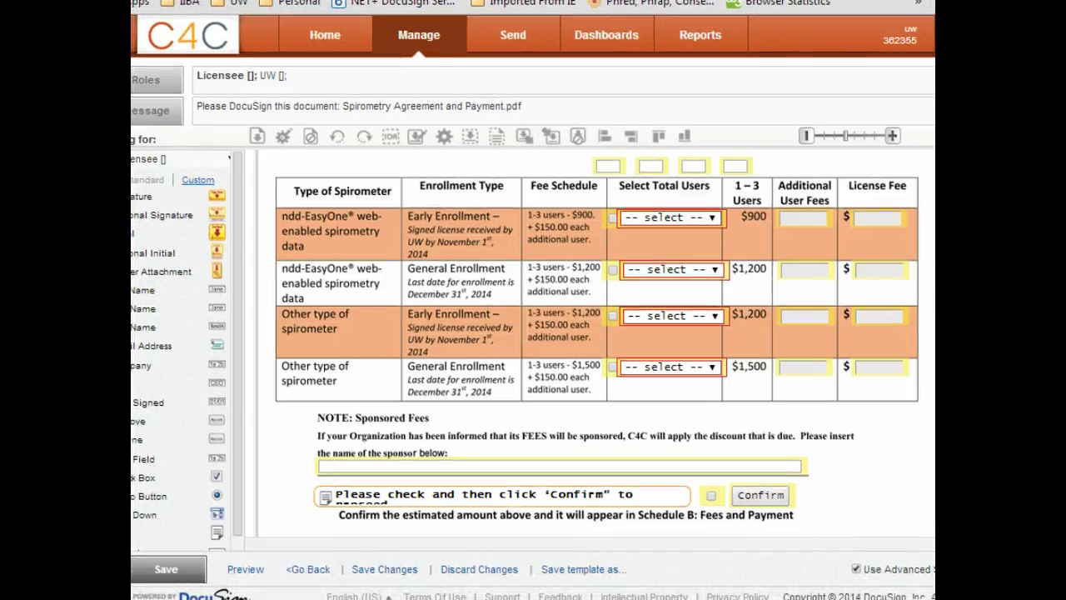
Save the opened template as a new template named SpiroDemo.
click(582, 571)
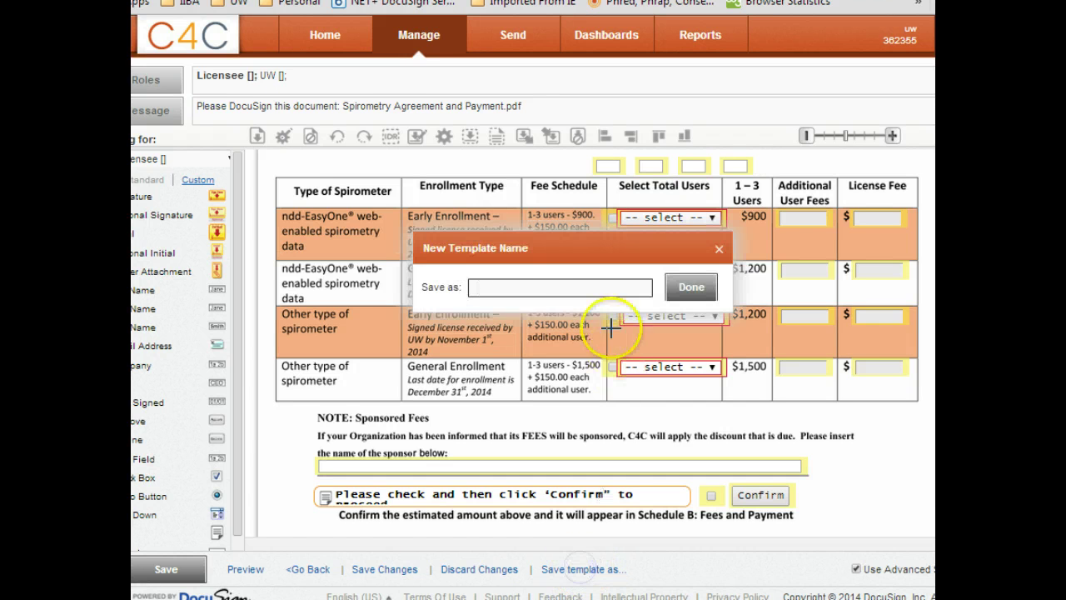
text(SpiroDemo)
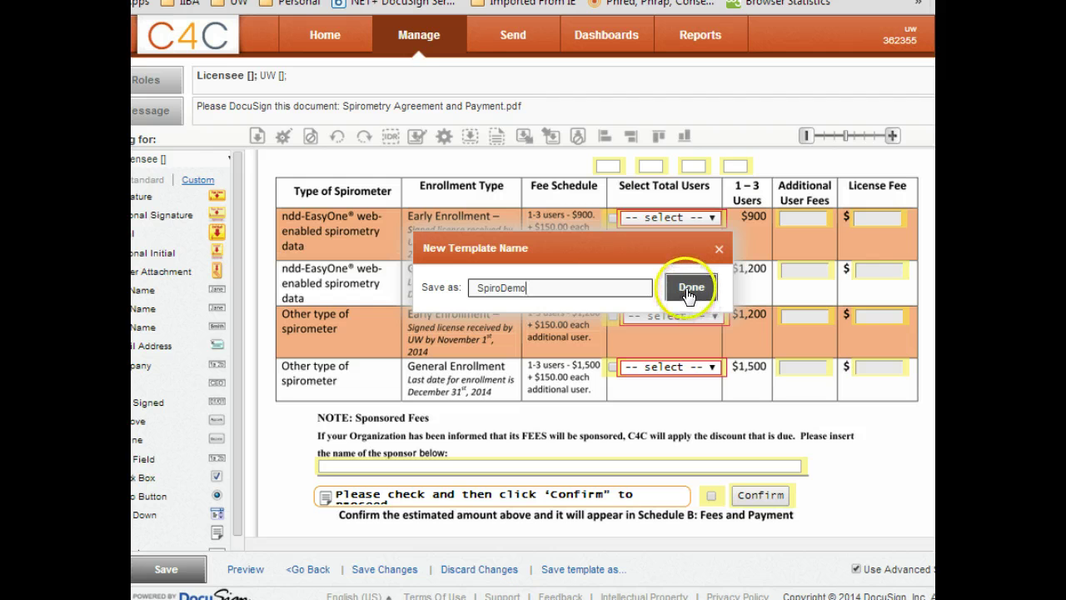
click(689, 293)
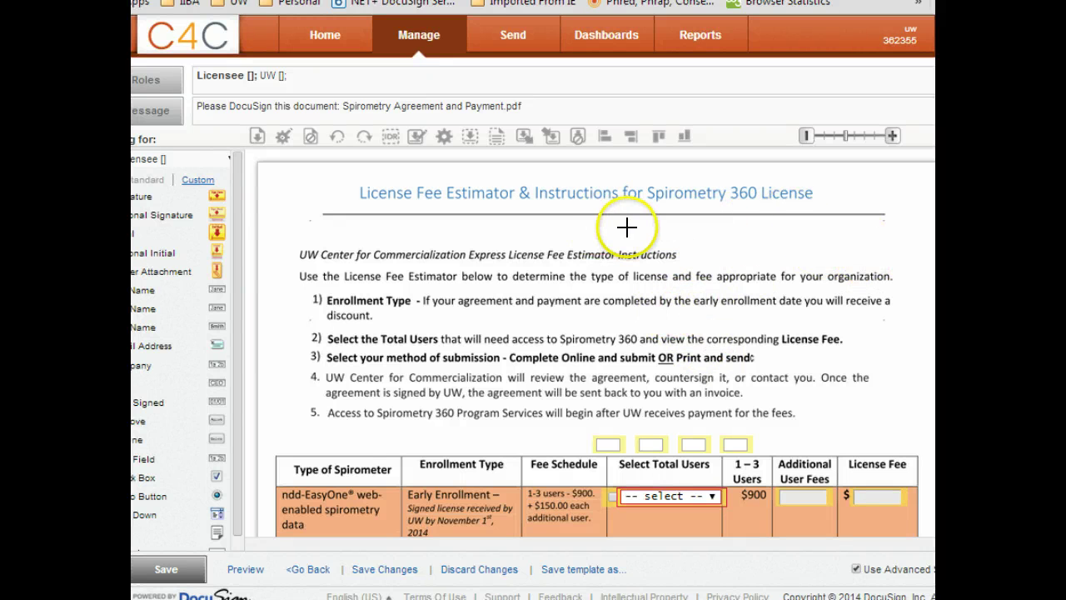
Examine the instructions, license fee table and sponsored fees section on the template's first page.
scroll(626, 226, down, 3)
scroll(459, 162, up, 2)
scroll(607, 226, down, 2)
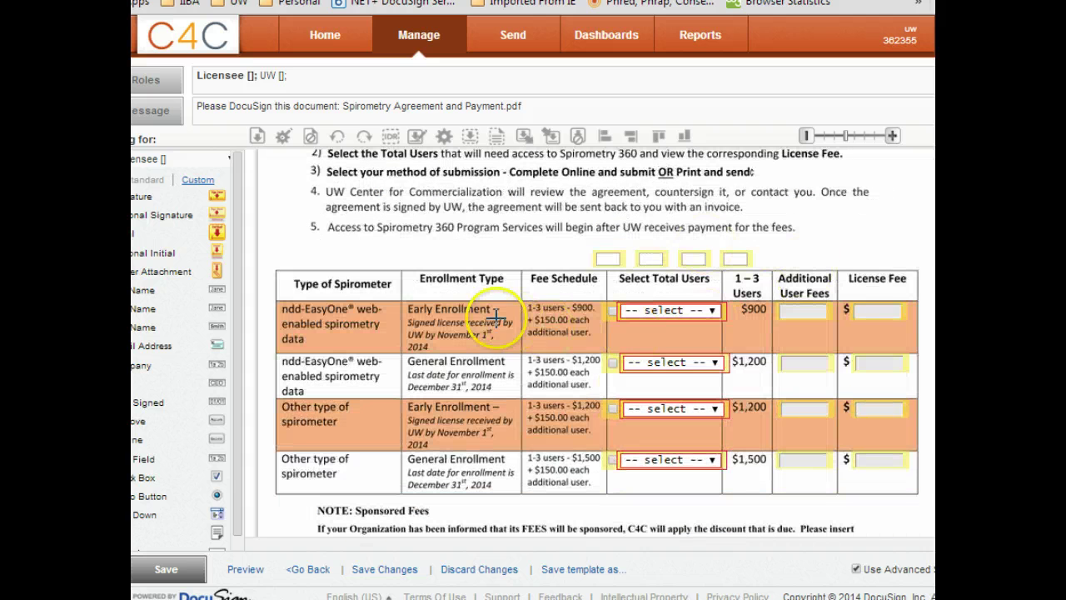
scroll(681, 329, down, 2)
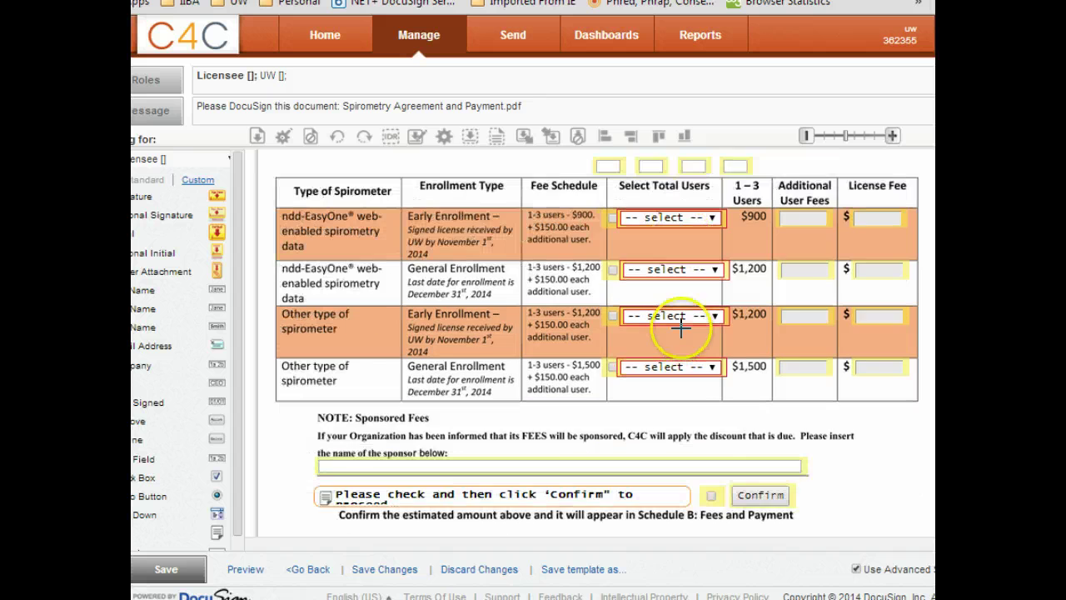
scroll(681, 329, up, 6)
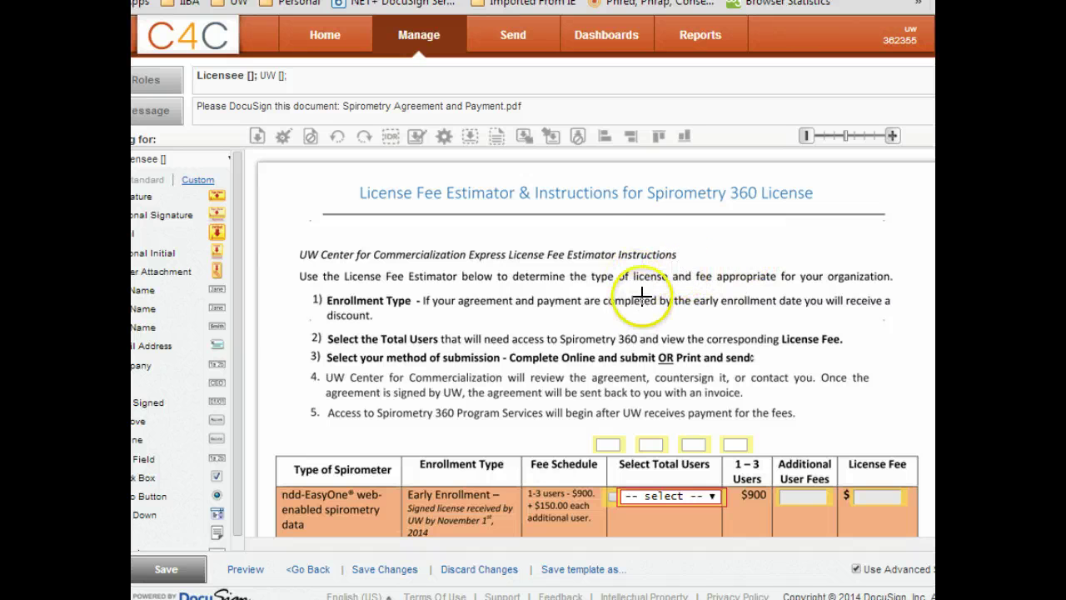
scroll(614, 250, down, 1)
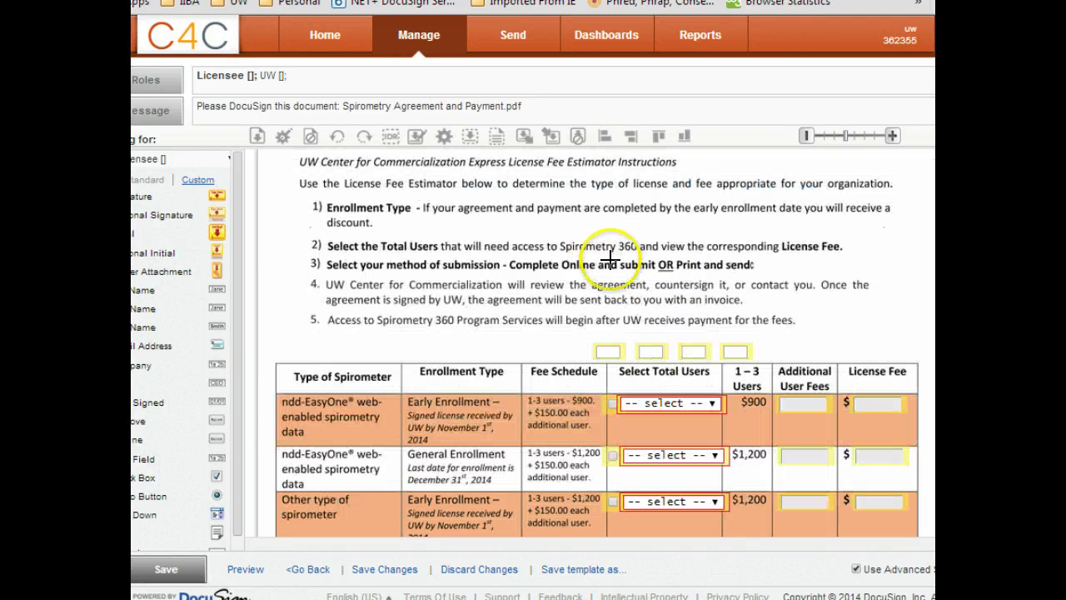
scroll(614, 265, up, 1)
scroll(632, 333, down, 1)
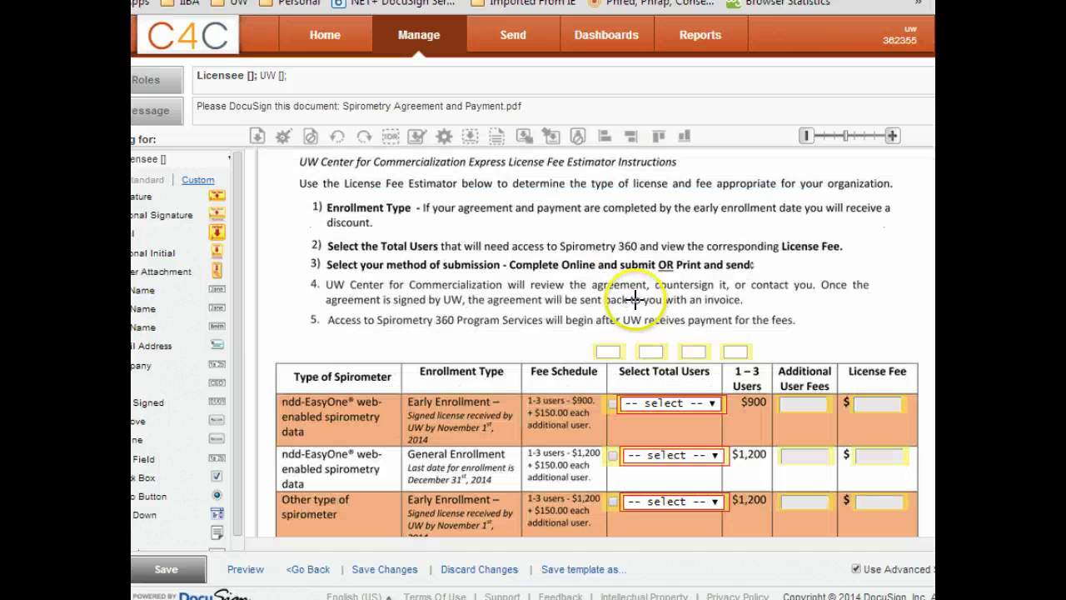
Move the first of the four small fields above the fee table slightly to the right.
mouse_move(617, 355)
mouse_down()
mouse_move(599, 351)
mouse_move(623, 351)
mouse_up()
click(804, 295)
click(625, 356)
drag(625, 356, 620, 358)
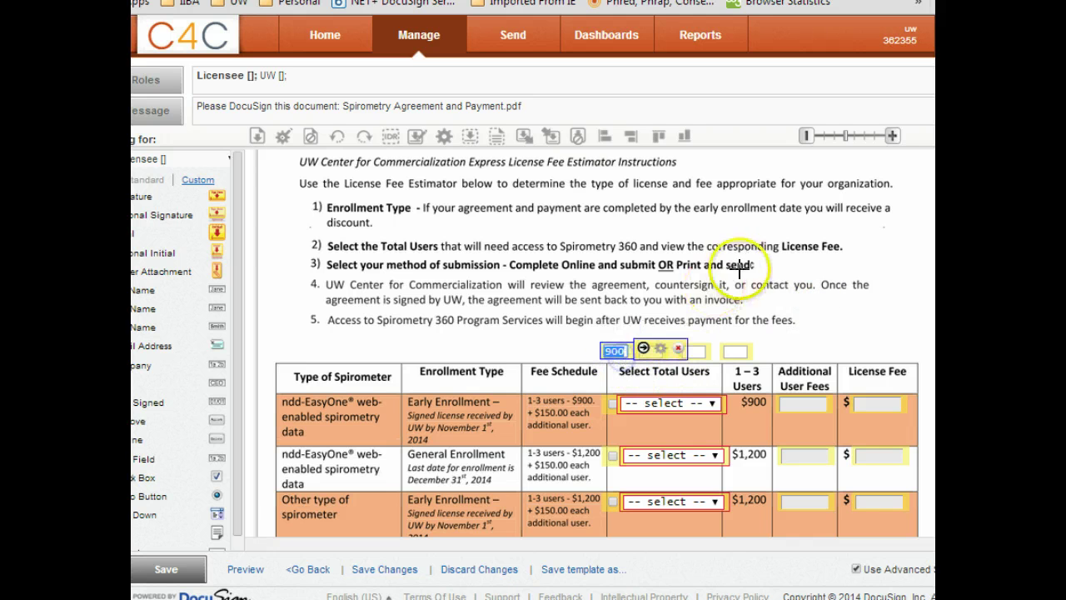
click(747, 271)
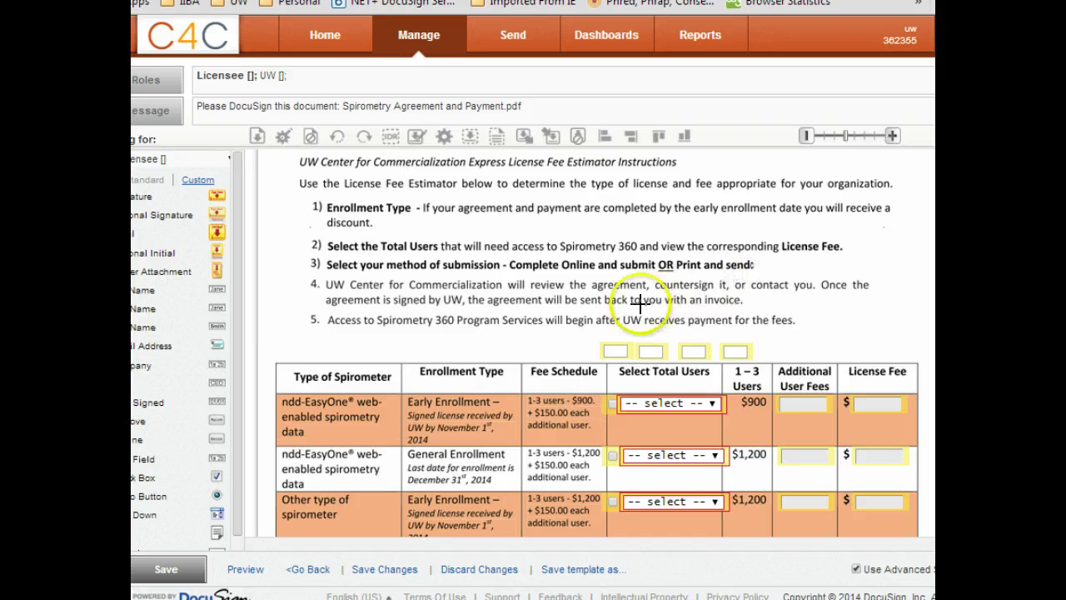
Select the four small fields above the fee table as a group and clear the selection.
scroll(602, 319, down, 2)
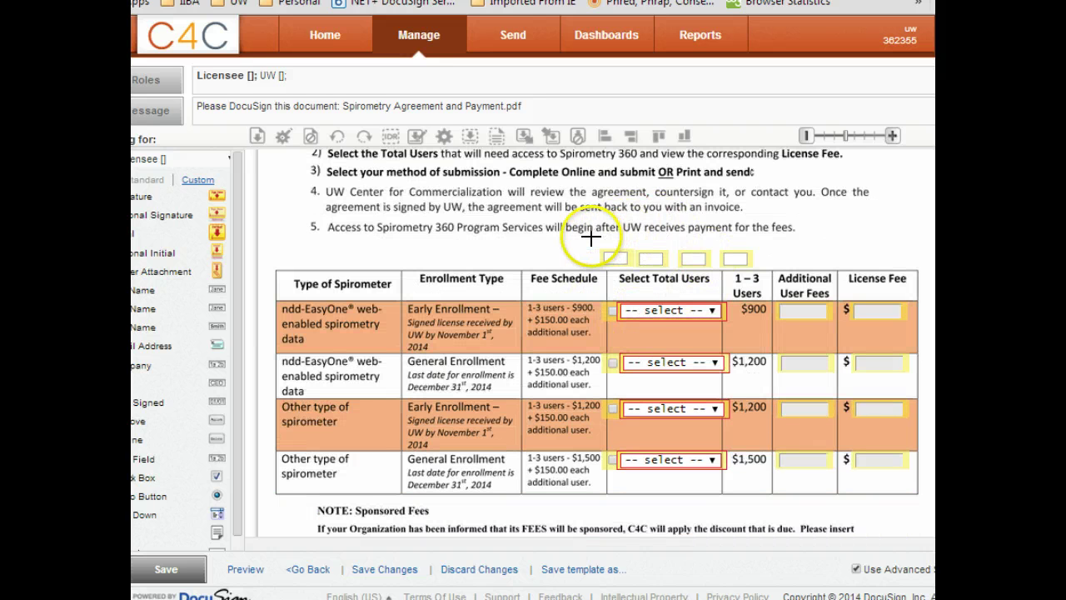
drag(592, 239, 765, 271)
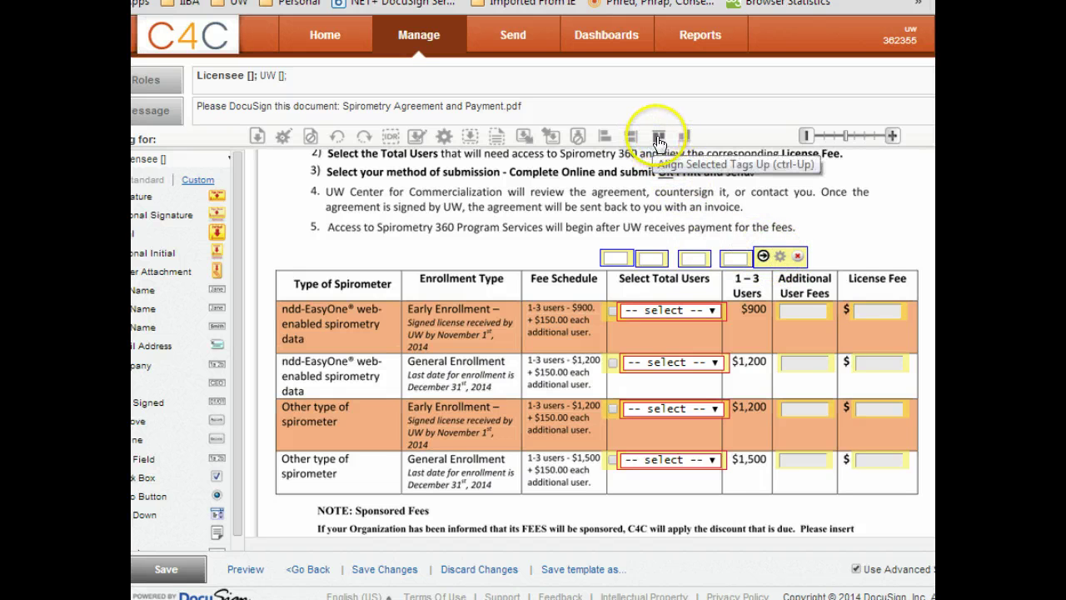
click(674, 237)
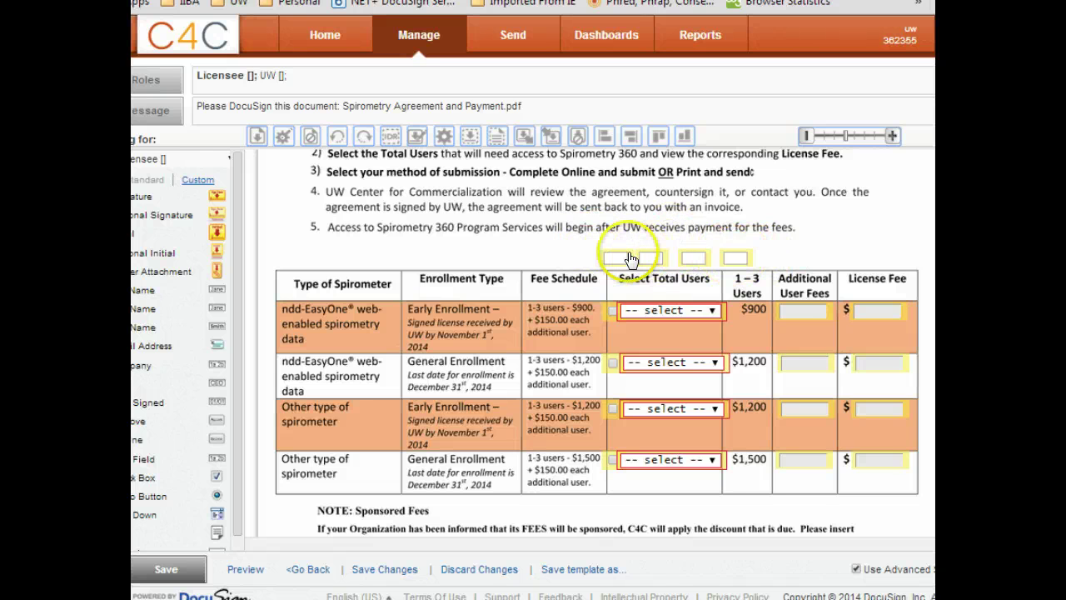
Inspect the preset values of the fourth, third and first small fields above the fee table, and clear the selection.
click(736, 259)
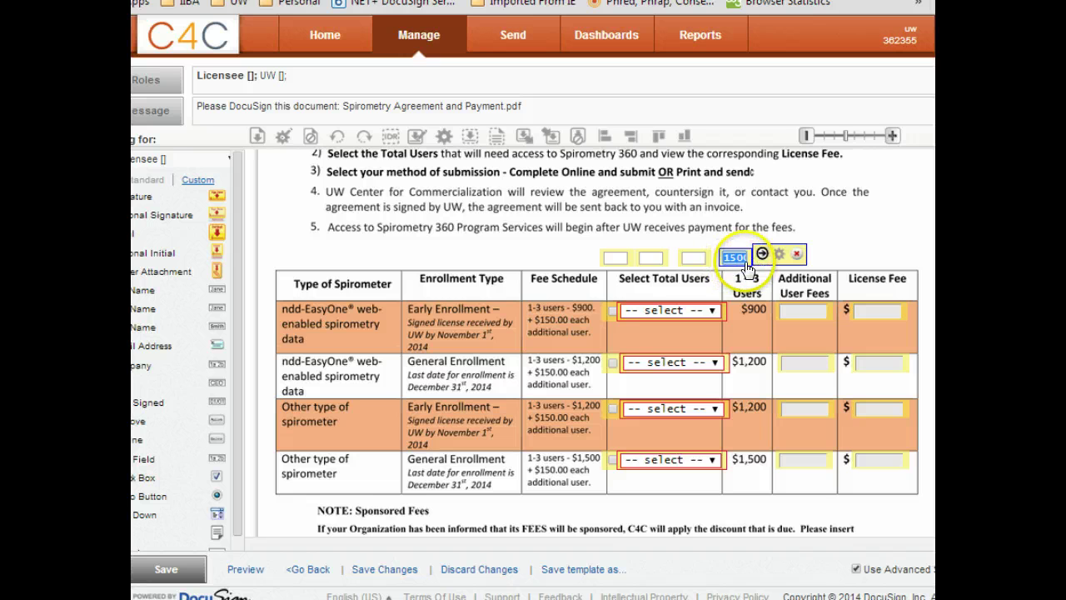
drag(736, 266, 693, 265)
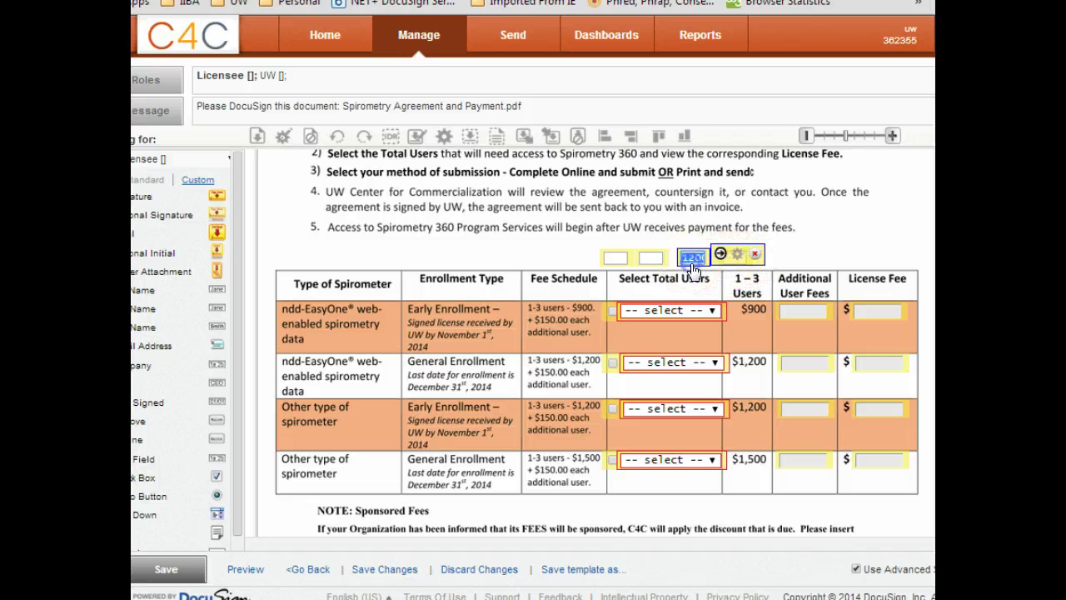
click(614, 260)
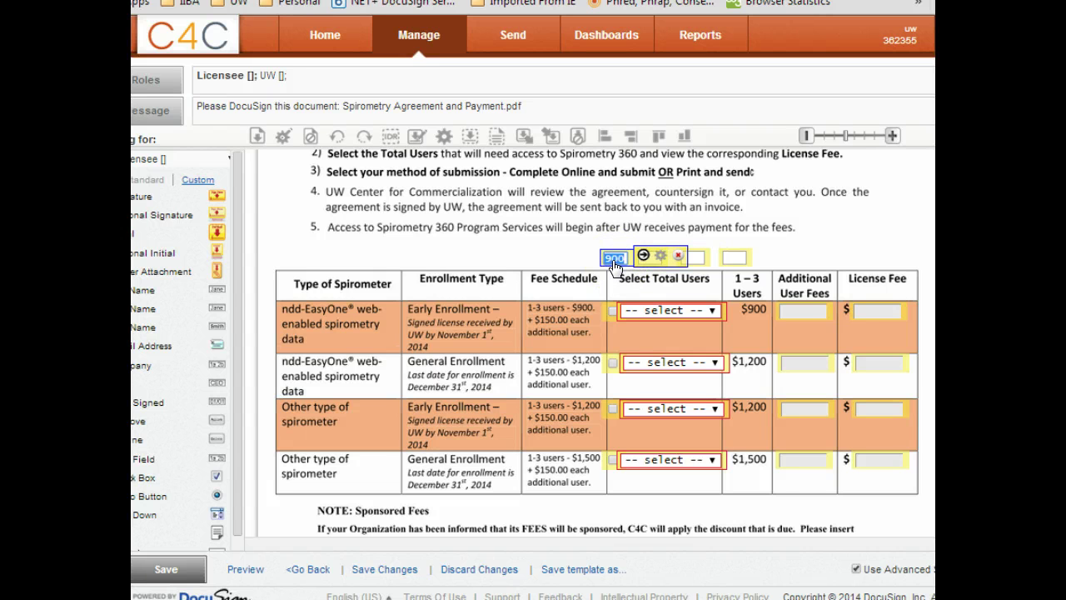
click(584, 246)
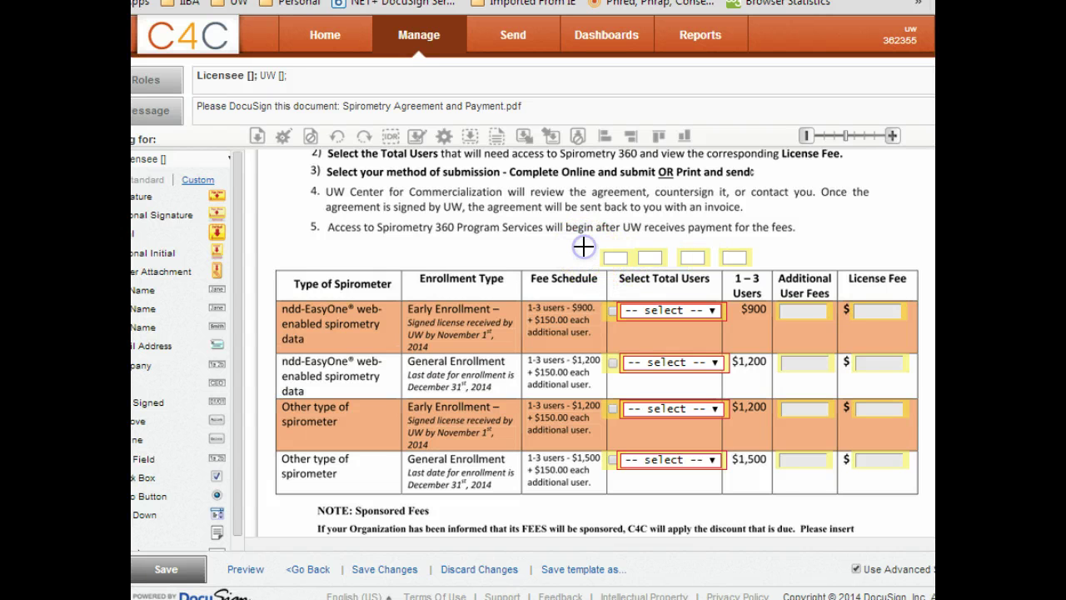
click(592, 235)
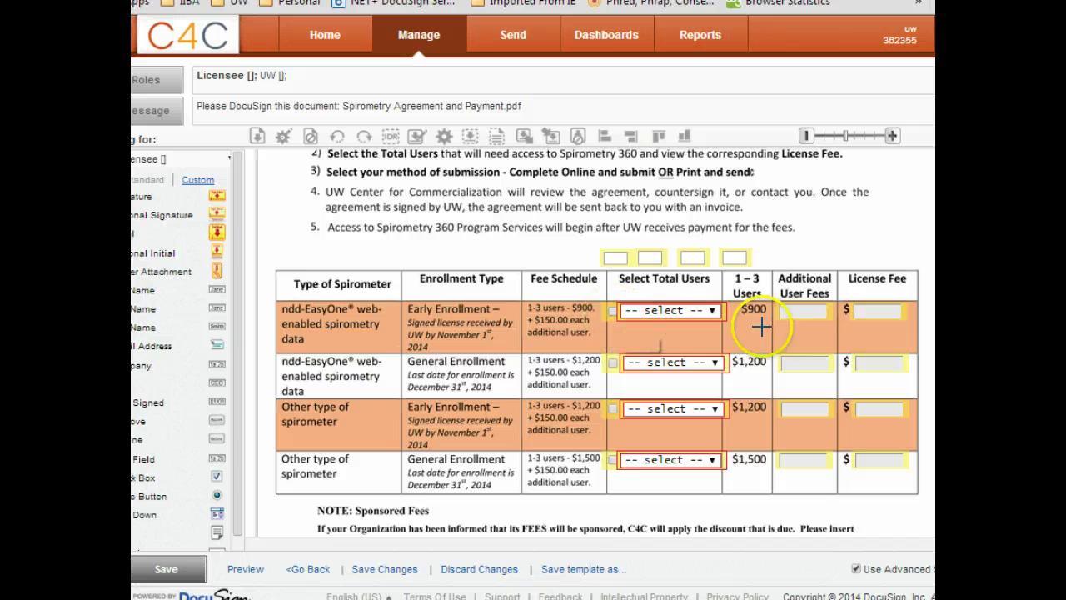
Extend the items of the first row's Select Total Users drop-down from 11 through 20, separated by semicolons.
click(700, 315)
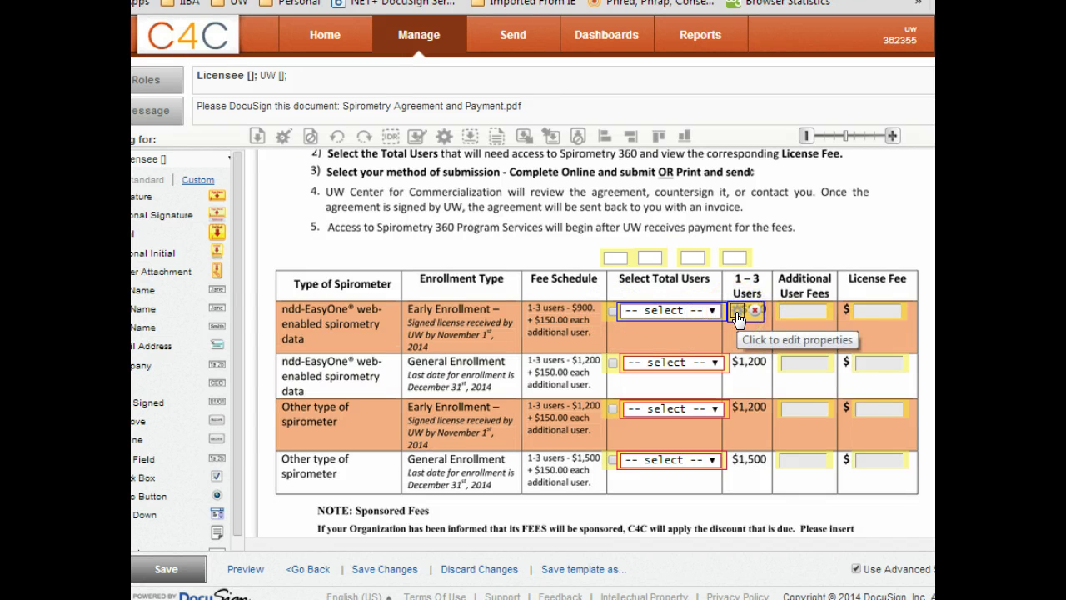
click(737, 313)
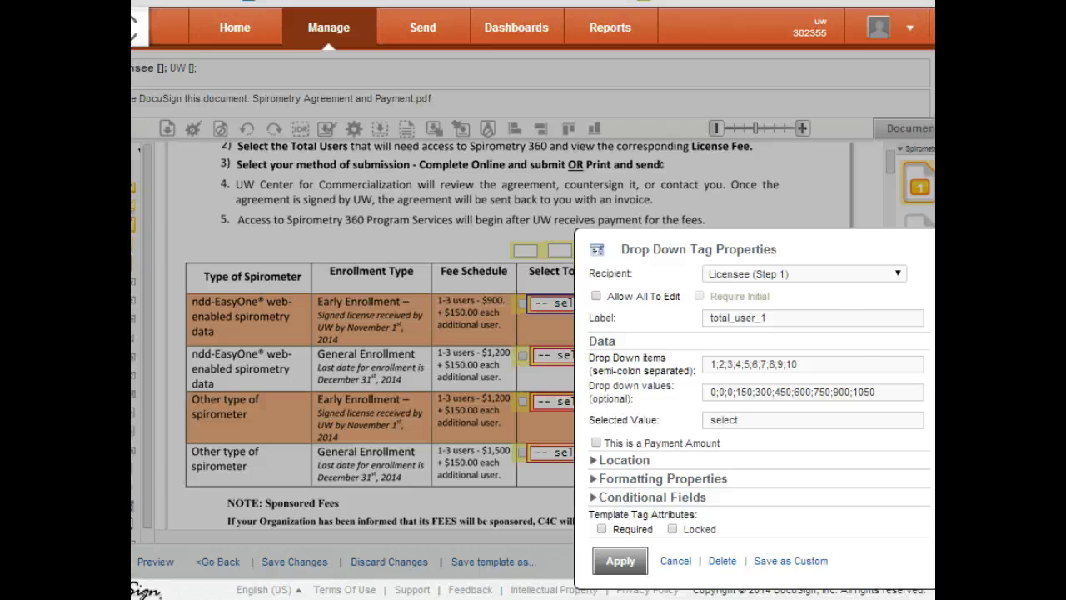
click(809, 363)
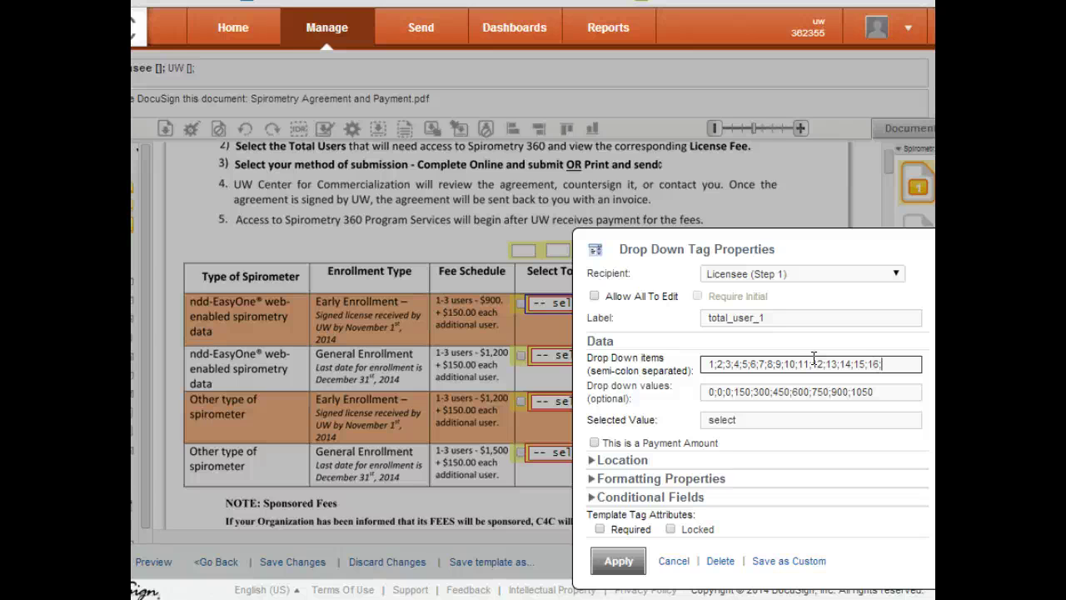
text(17;18;19;1)
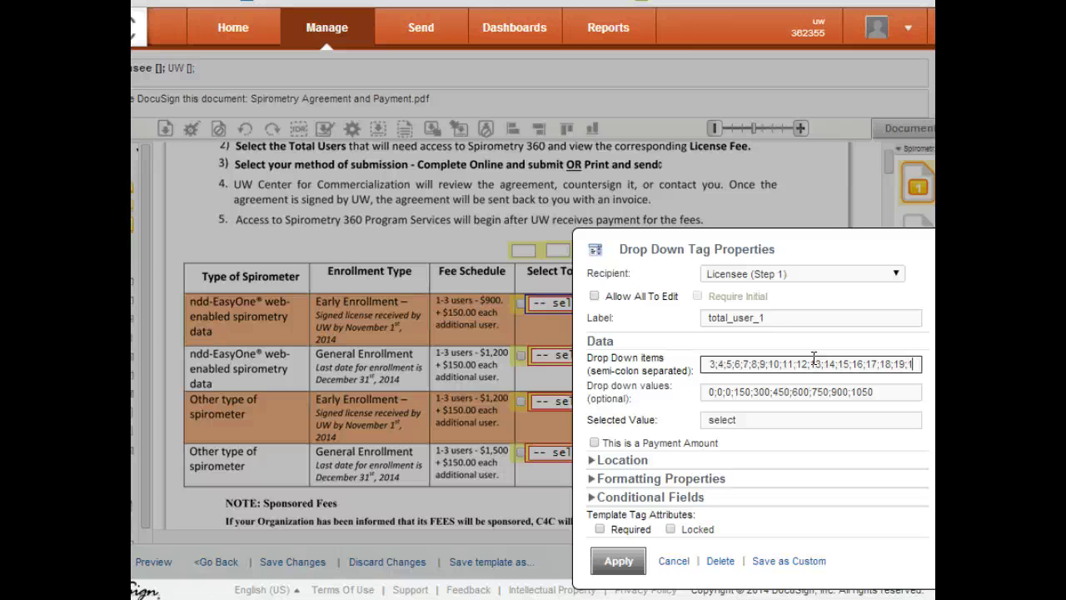
text(20)
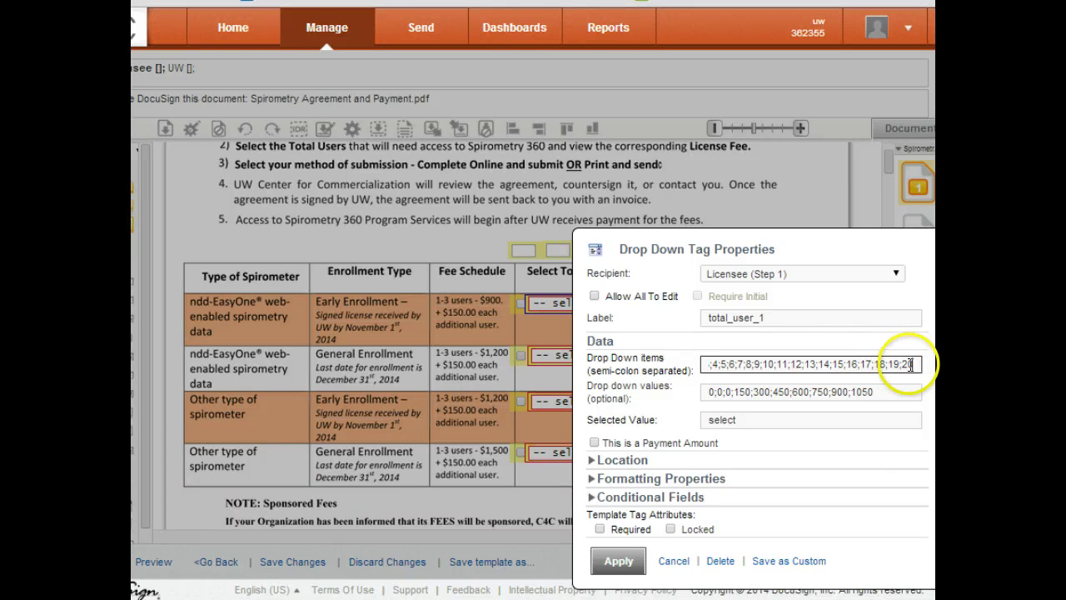
Append 1100;1250;1400;1550;1700; to the first row's drop-down values.
click(873, 391)
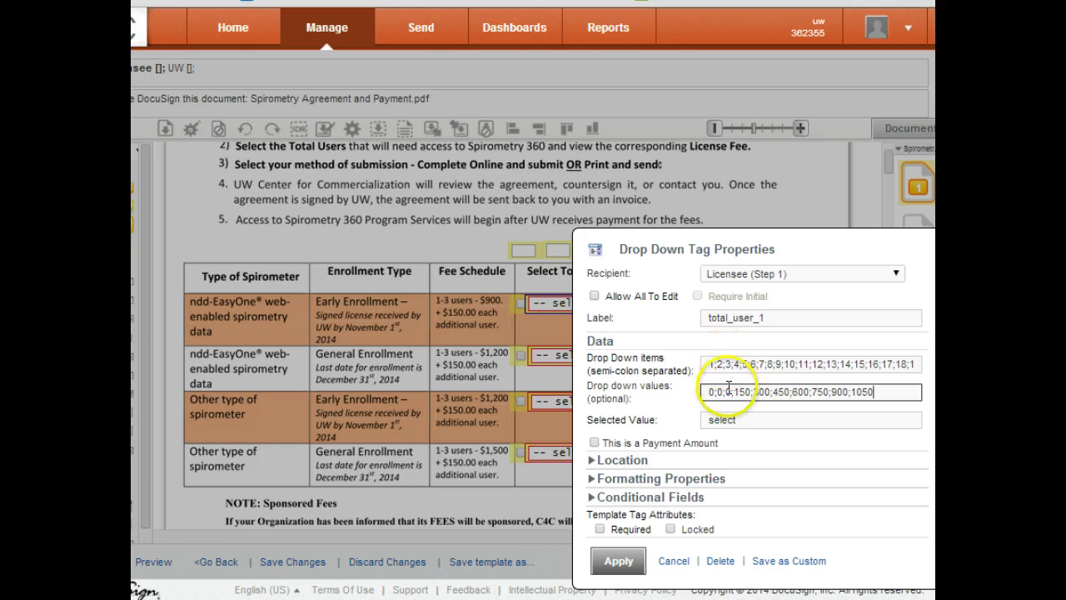
click(728, 389)
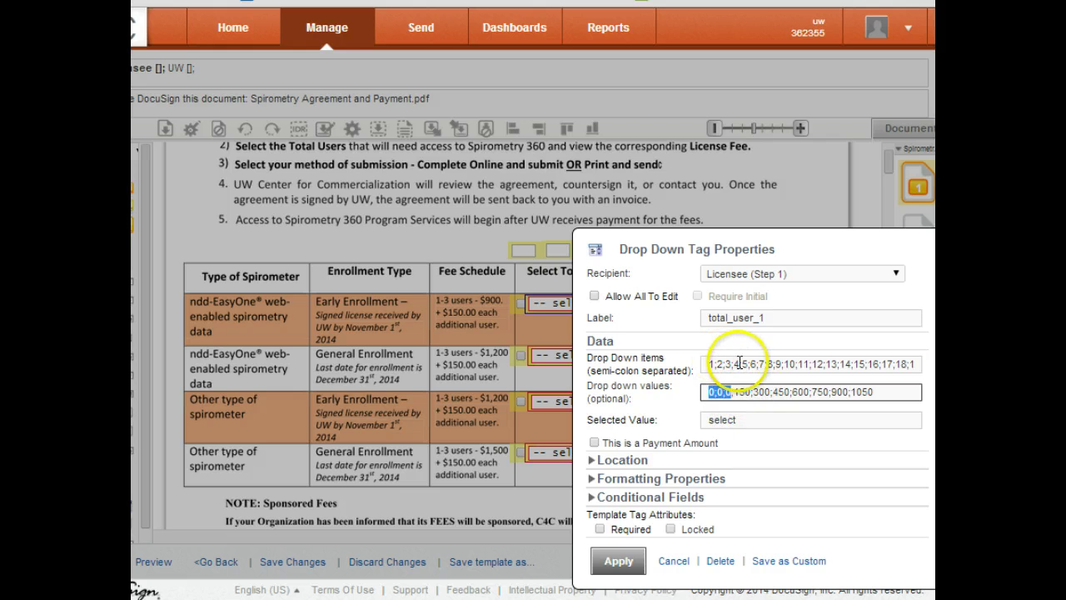
click(884, 392)
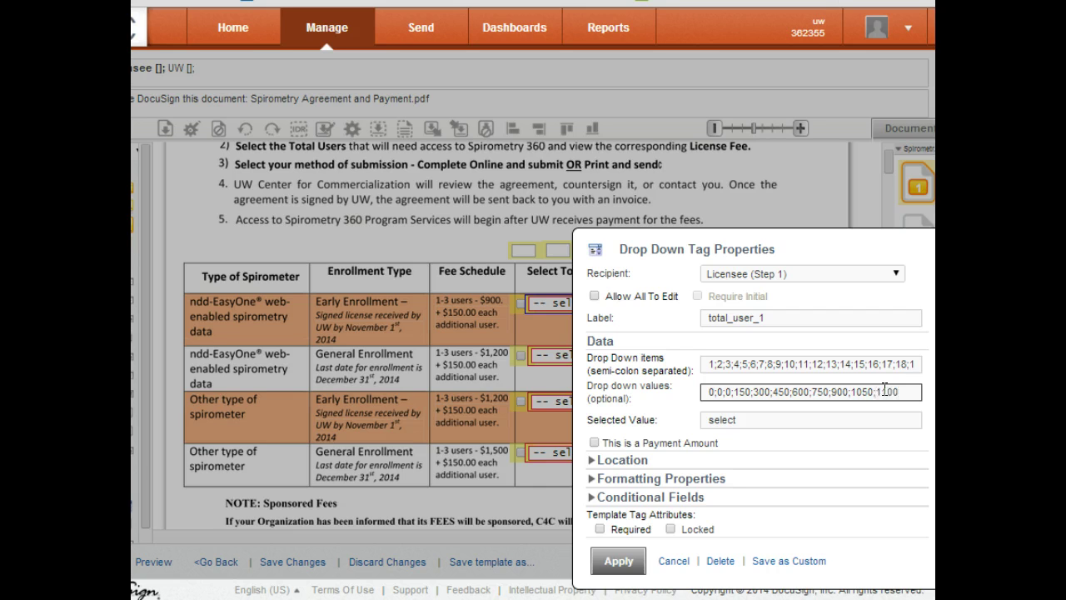
text(5)
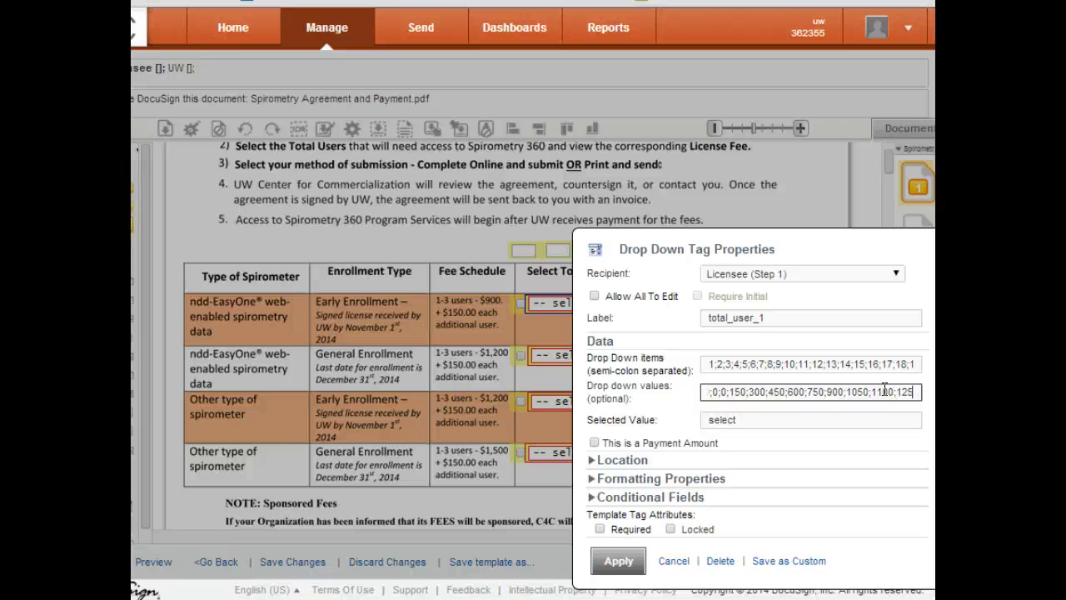
text(0;)
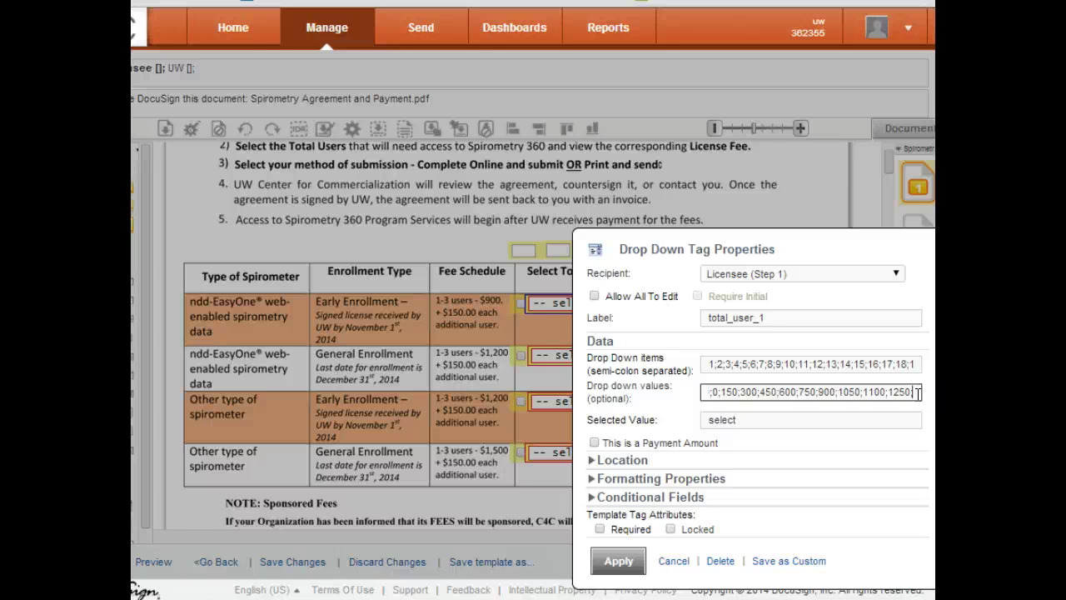
text(1400;)
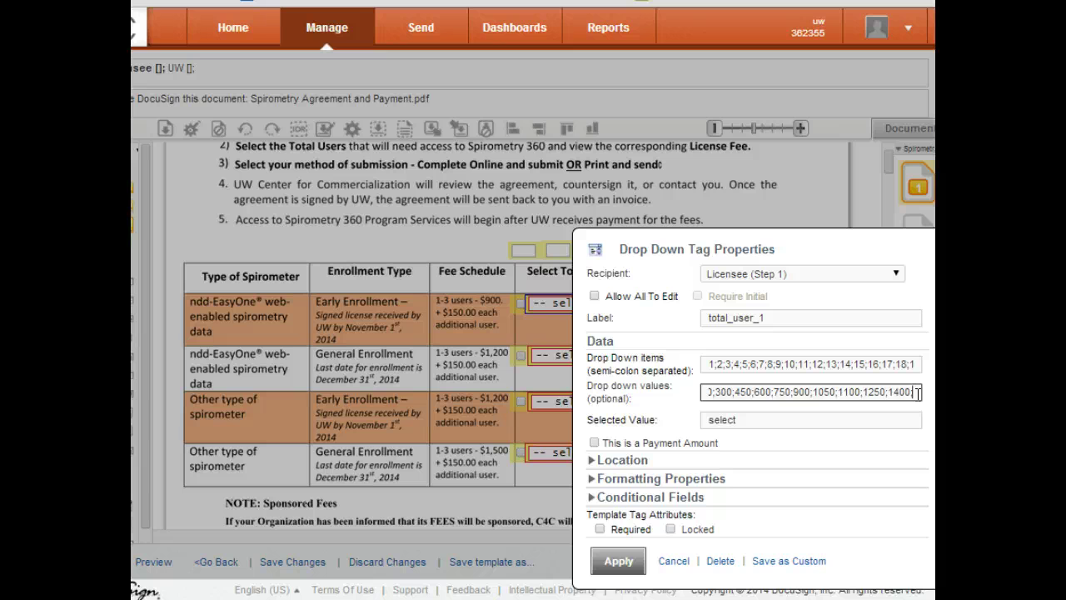
text(1550;1700)
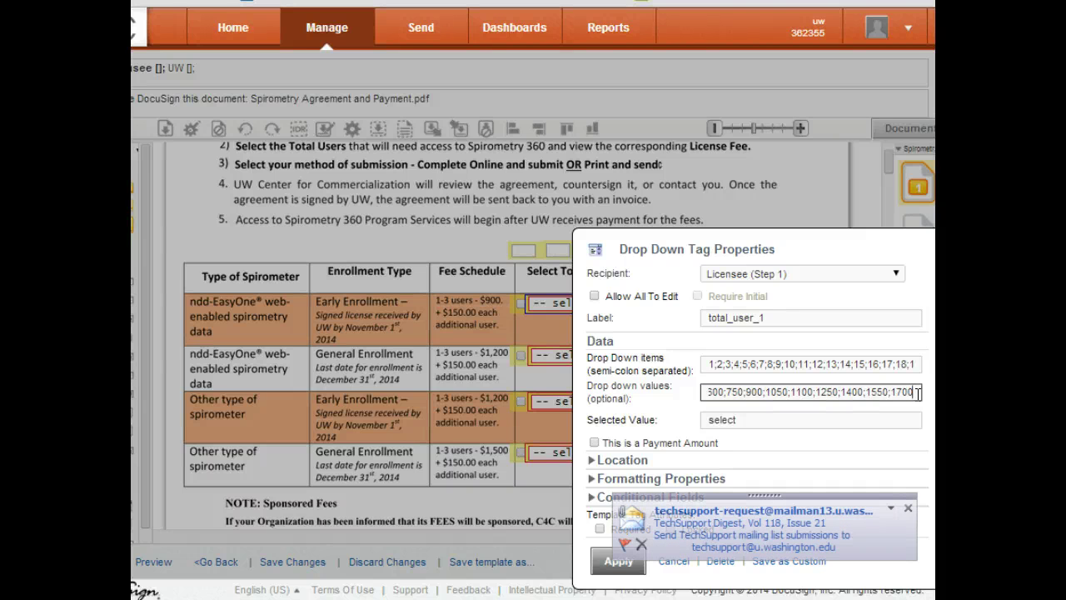
text(;)
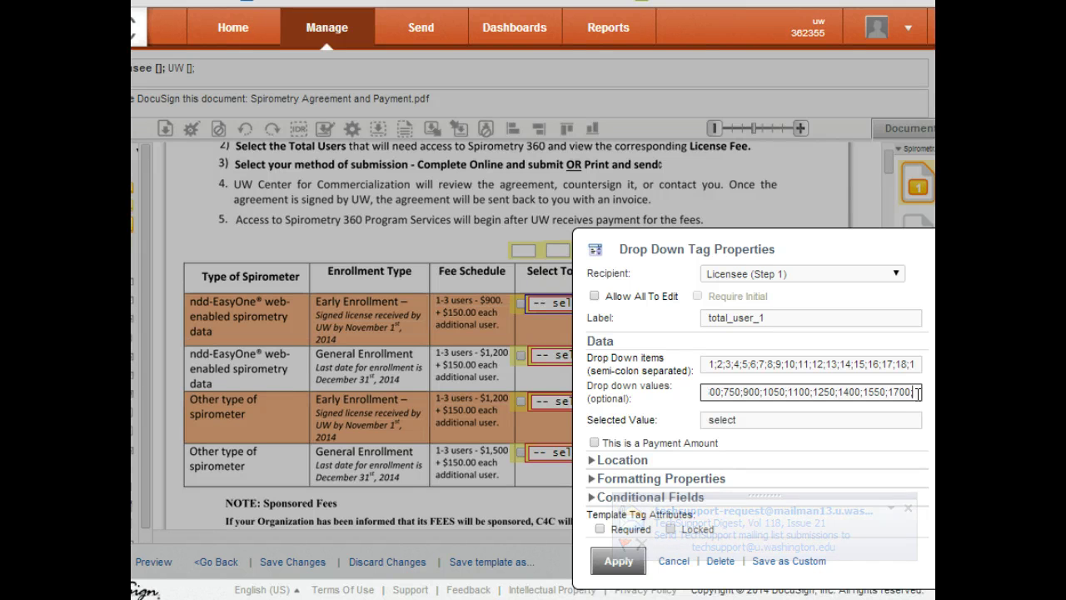
Complete the first row's drop-down values with 1850;2000;2150;2300;2450.
text(1850;2)
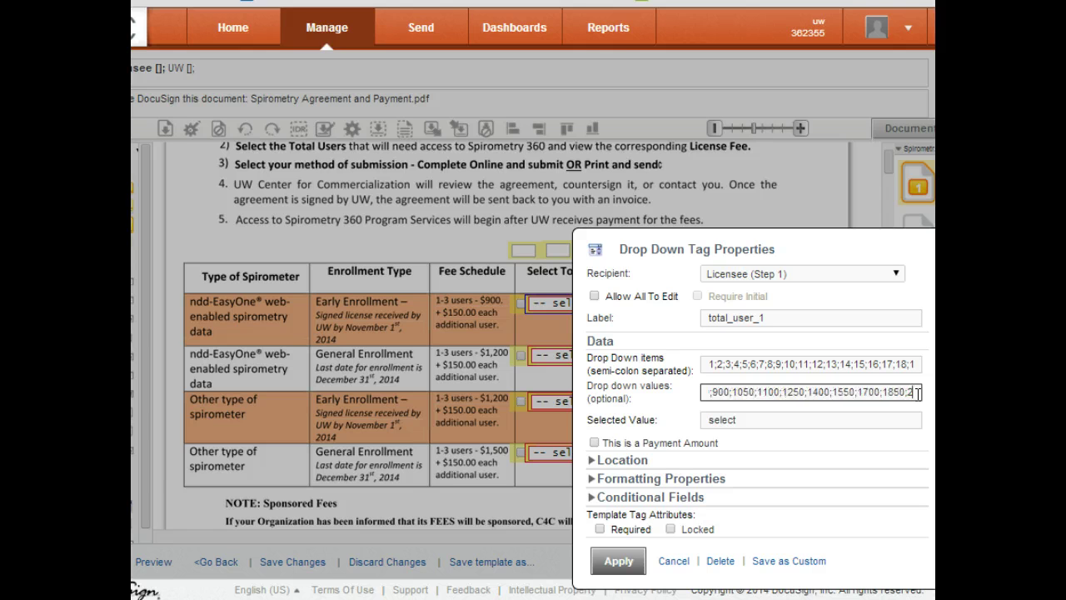
text(000)
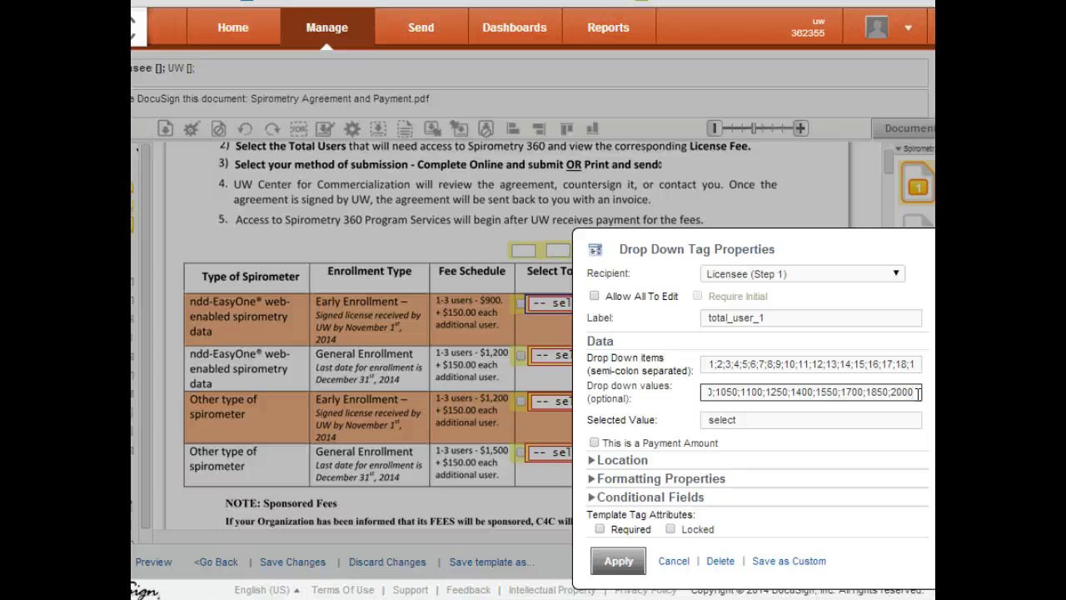
text(;)
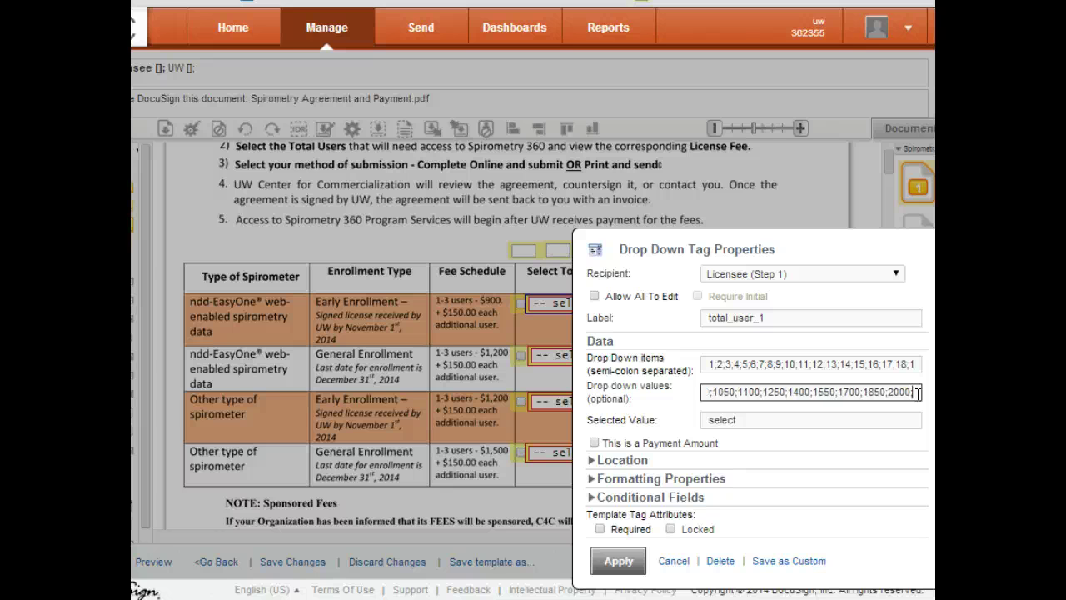
text(215)
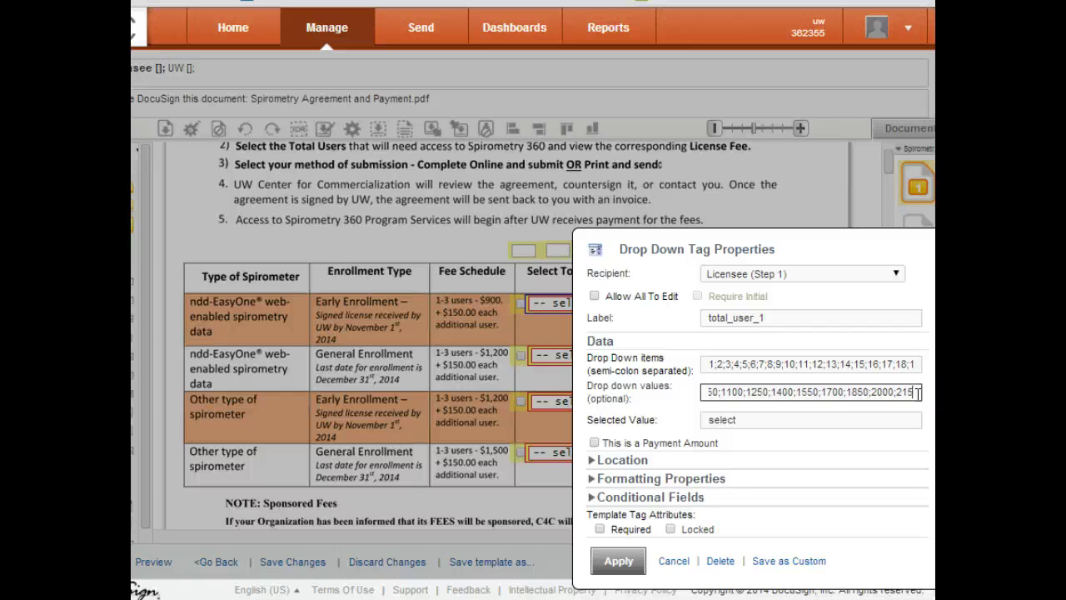
text(0)
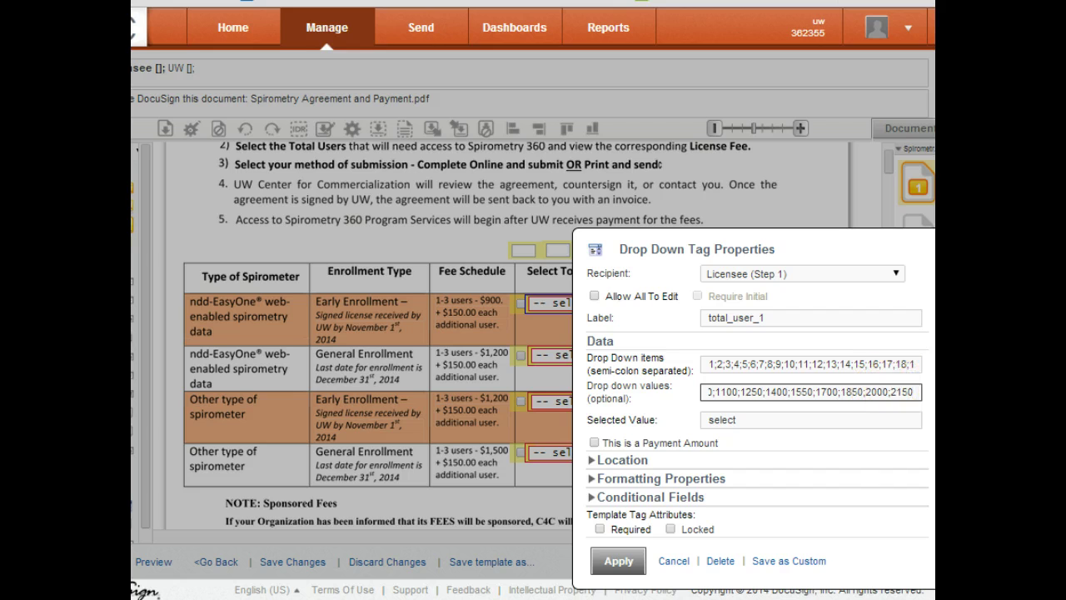
text(;)
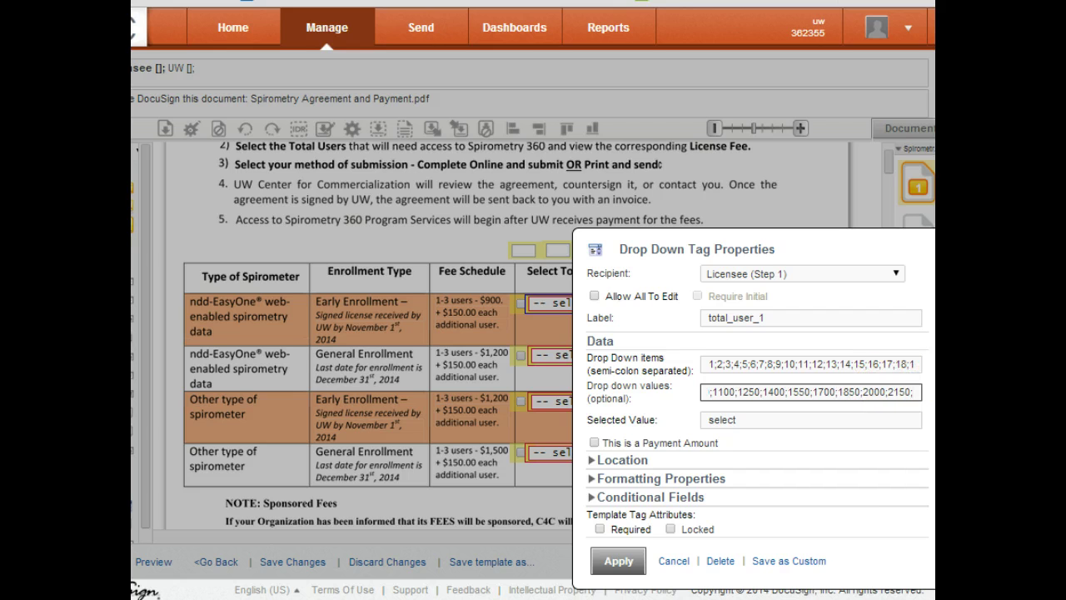
text(2400)
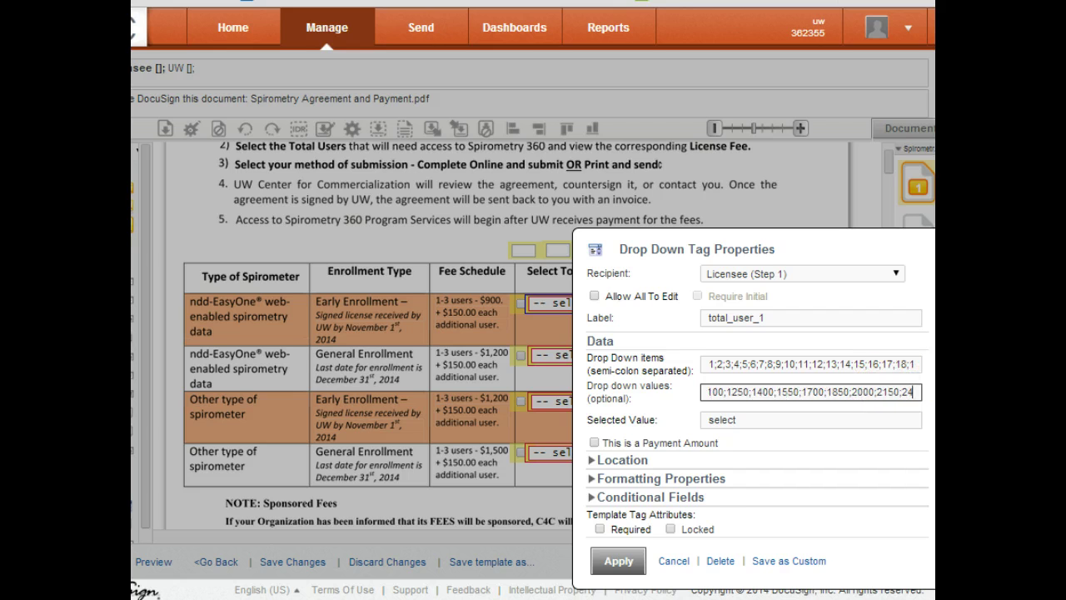
key(BackSpace)
key(BackSpace)
key(BackSpace)
text(300;2450)
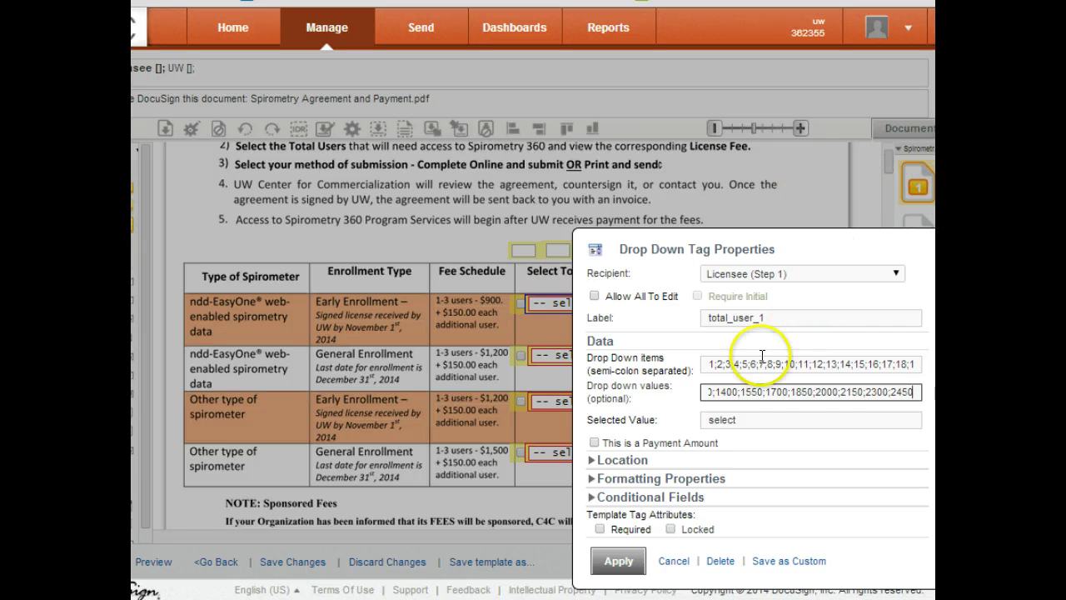
Copy the complete drop-down values list and apply the first row's tag properties.
click(906, 391)
drag(906, 390, 666, 385)
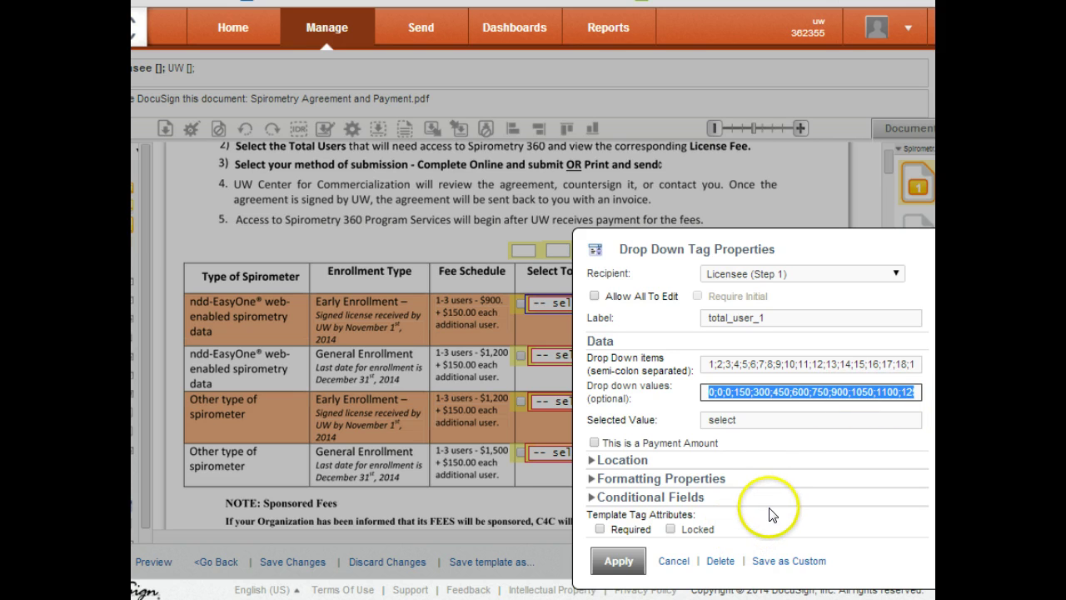
click(619, 561)
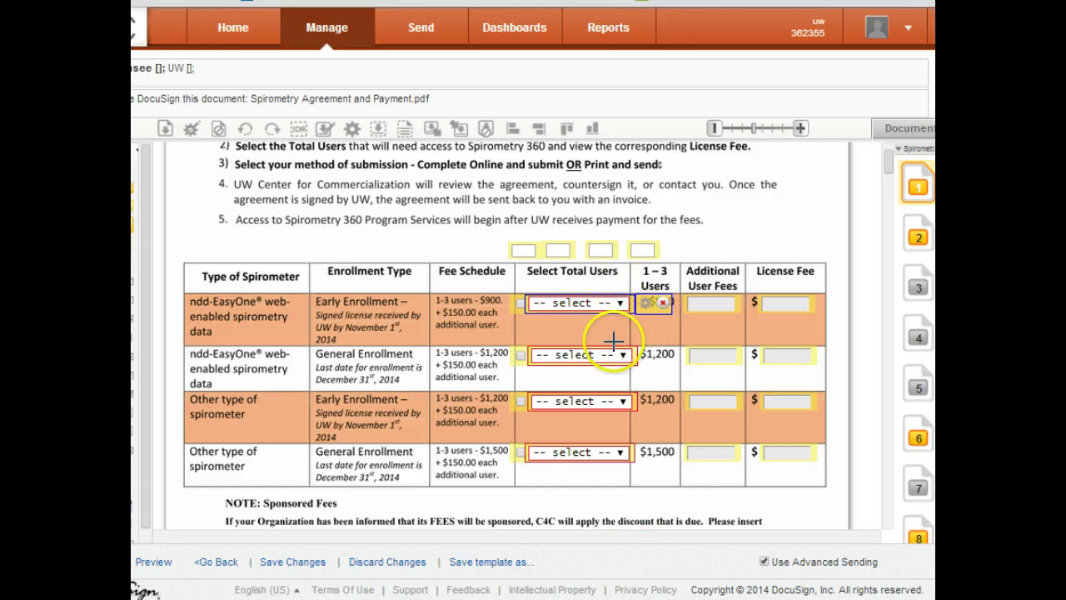
Replace the second row's Select Total Users drop-down values with the copied list ending in 2450, and apply the properties.
click(582, 364)
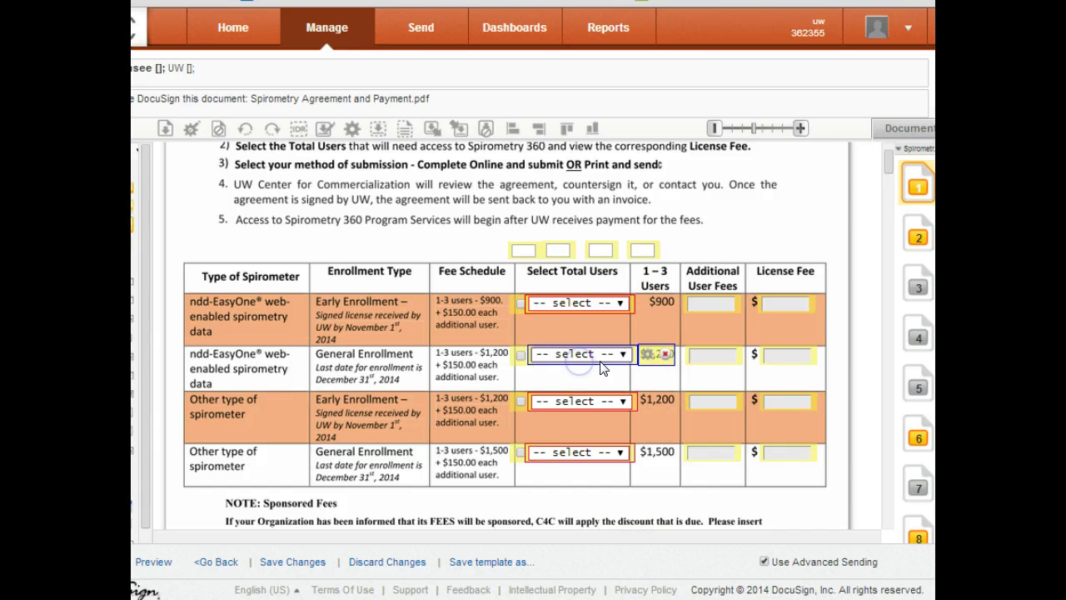
double_click(647, 356)
click(789, 395)
key(ctrl+a)
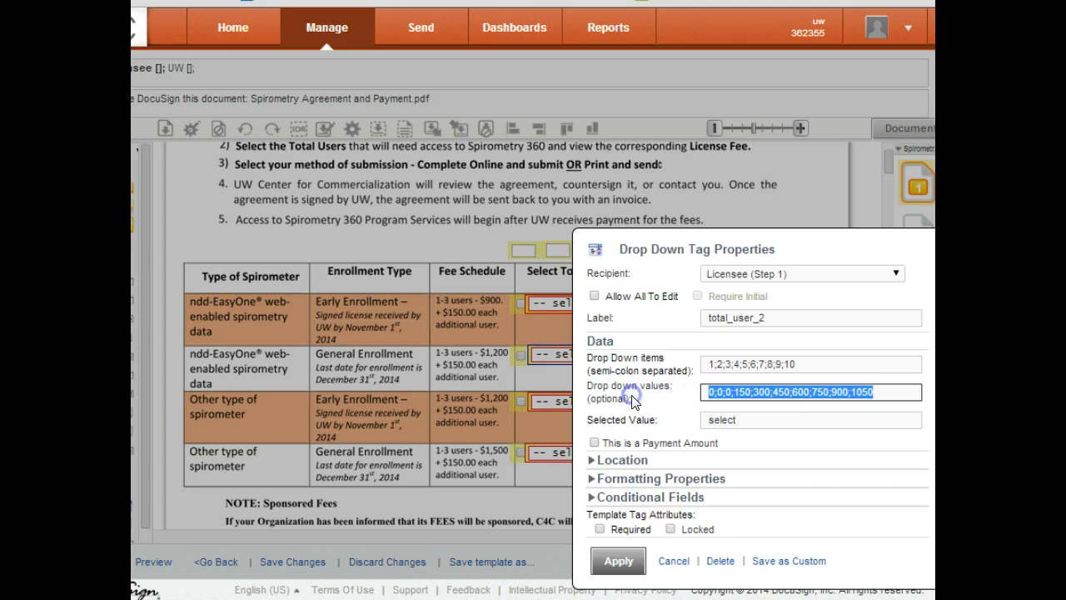
key(ctrl+v)
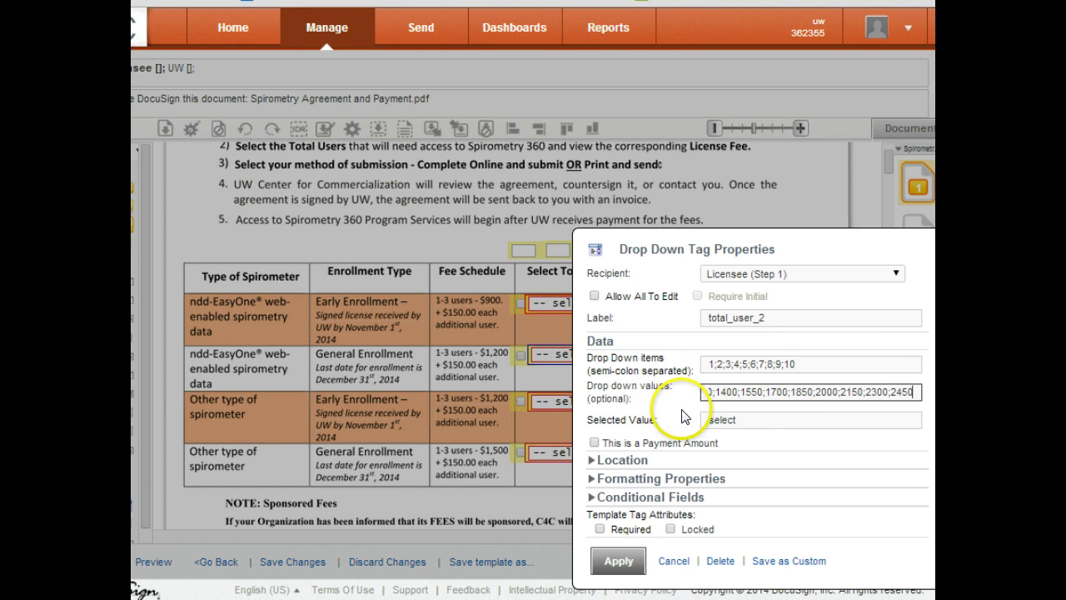
click(753, 364)
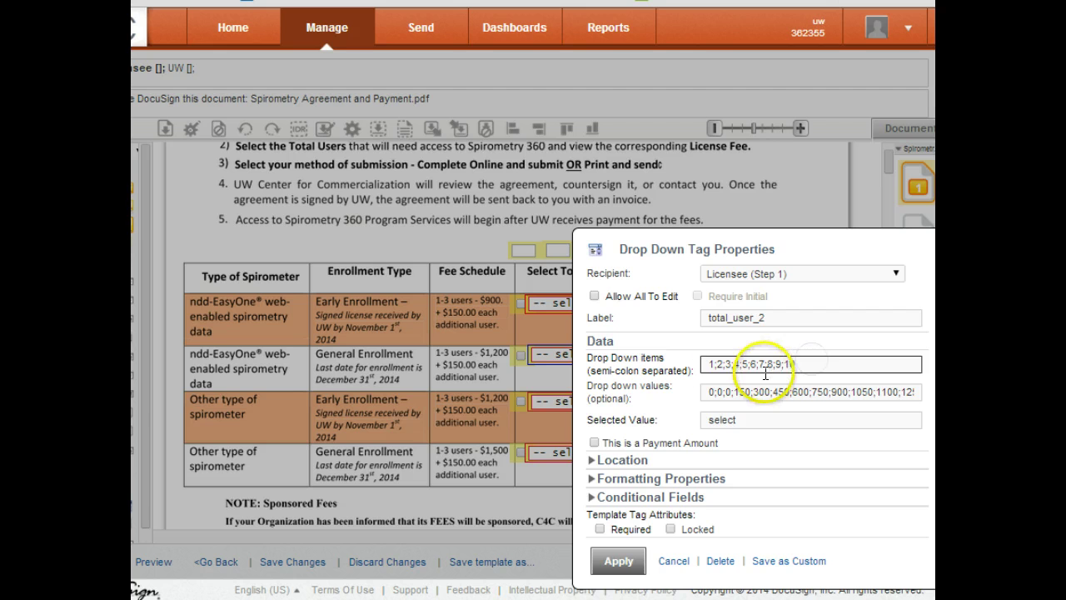
click(617, 560)
Copy the full 1 to 20 items list from the first row's drop-down and close its properties.
mouse_move(578, 305)
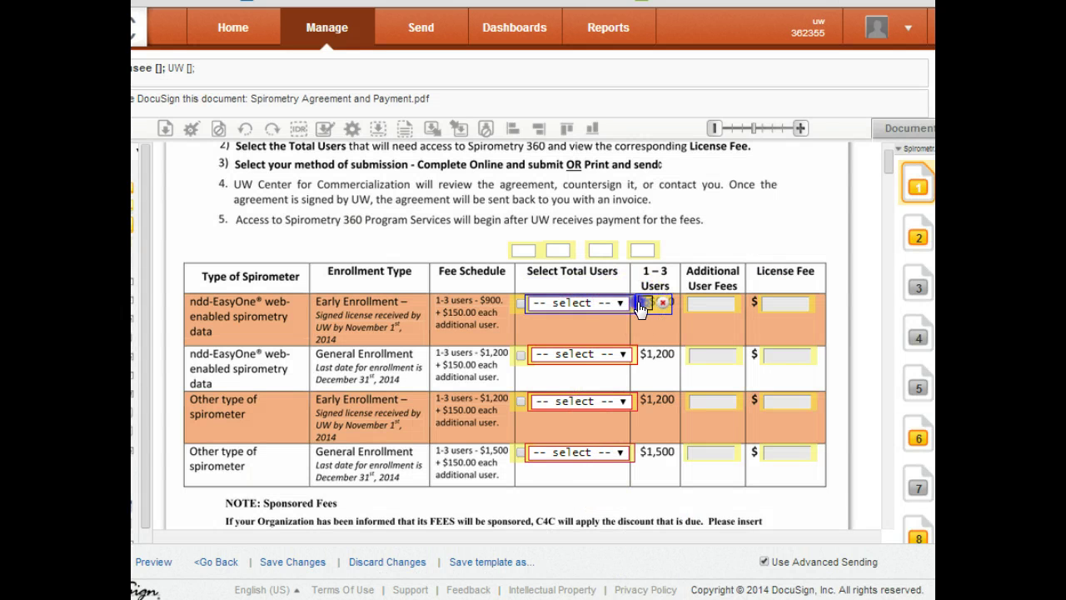
click(642, 304)
drag(707, 364, 916, 364)
key(ctrl+c)
click(619, 563)
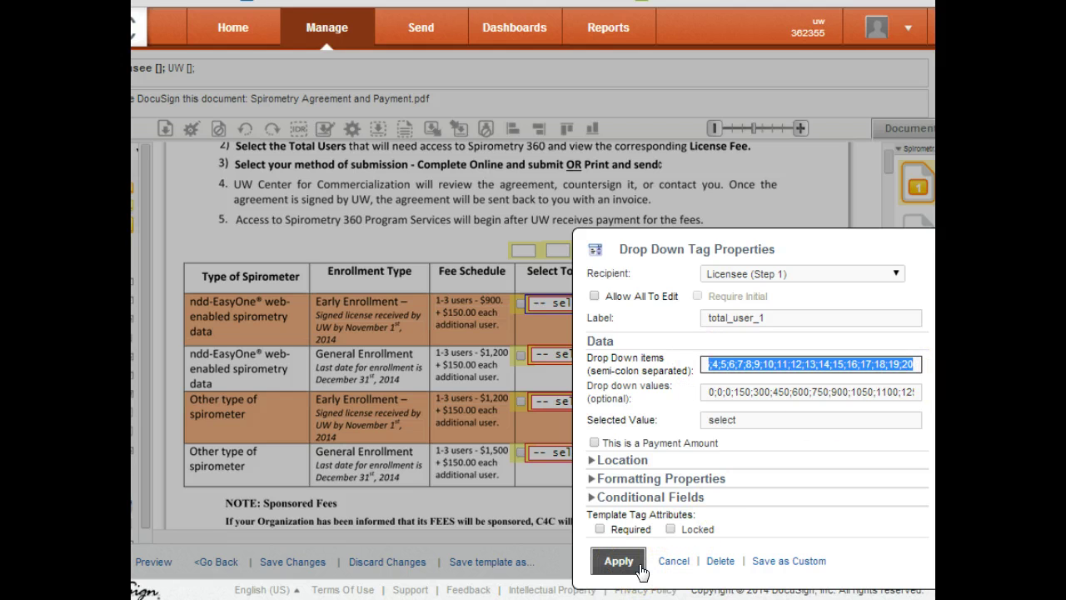
click(673, 561)
Replace the second row's drop-down items with the copied 1 to 20 list, apply the properties and deselect the field.
click(578, 356)
click(646, 354)
drag(816, 364, 693, 359)
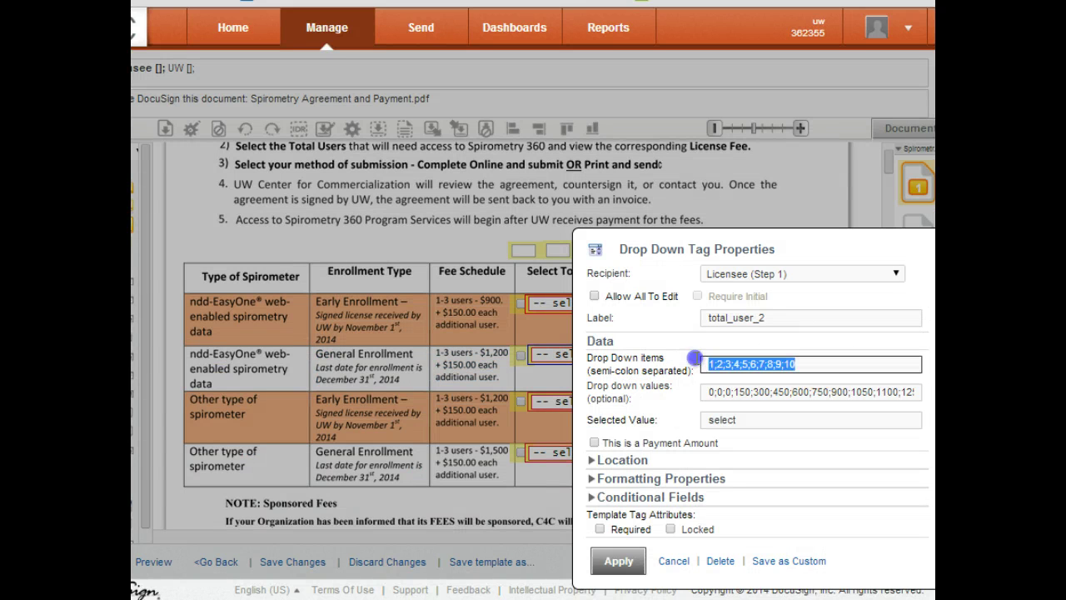
key(ctrl+v)
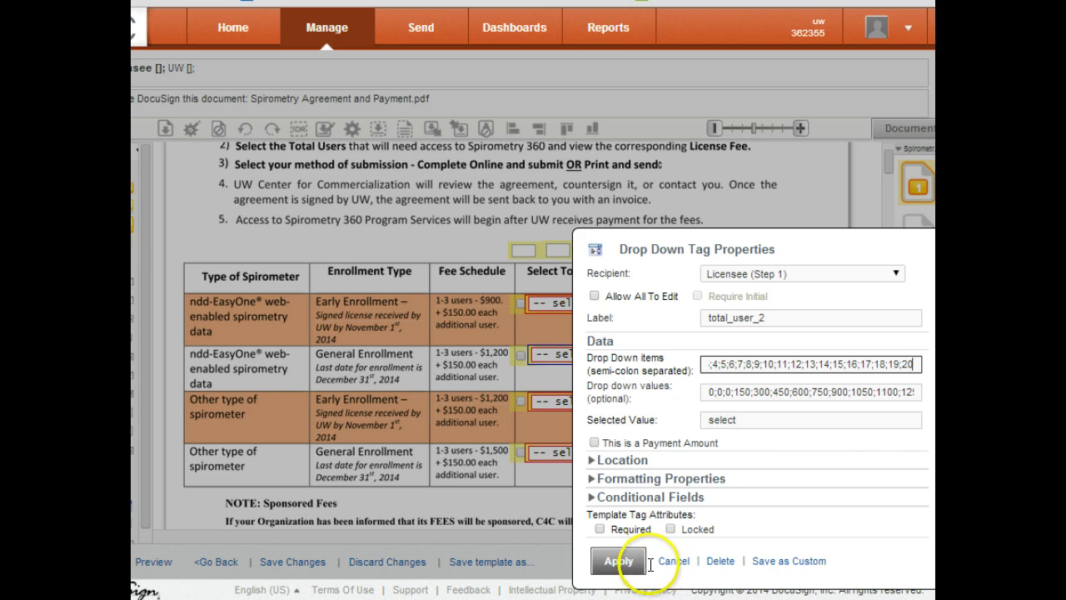
click(618, 563)
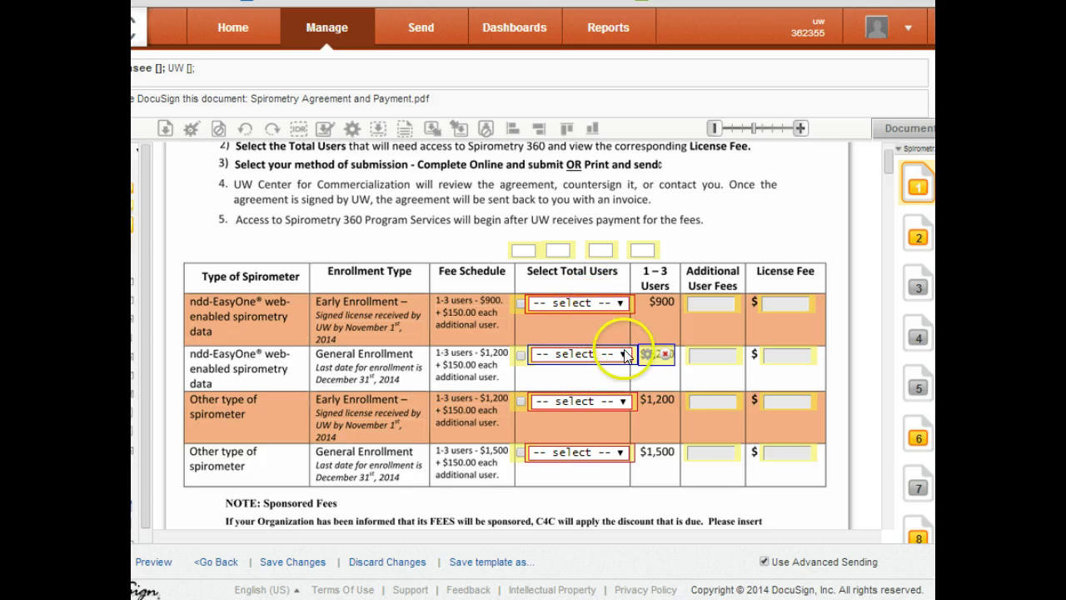
click(608, 374)
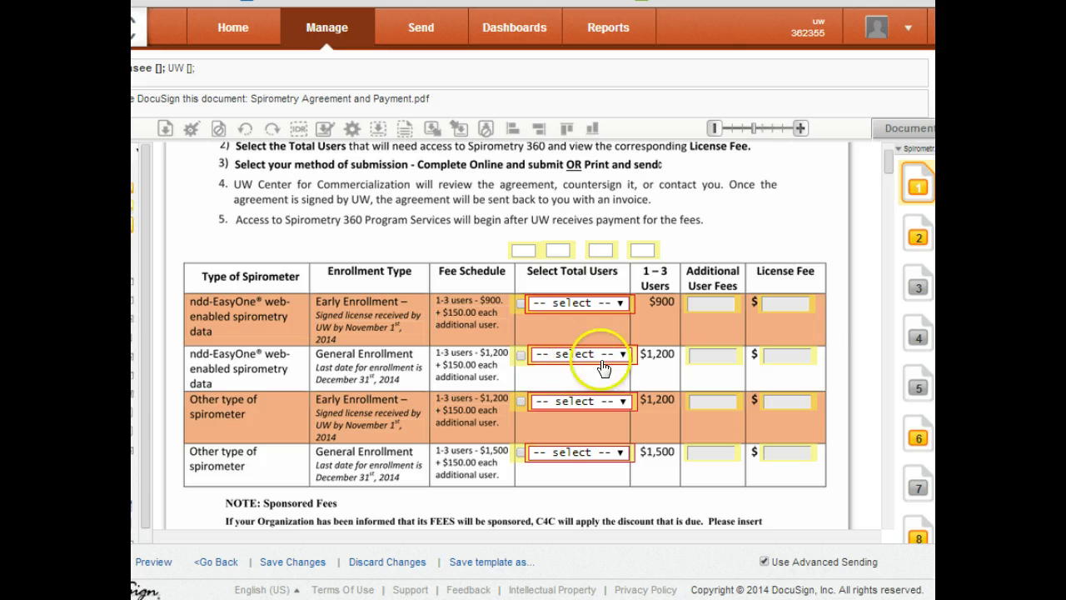